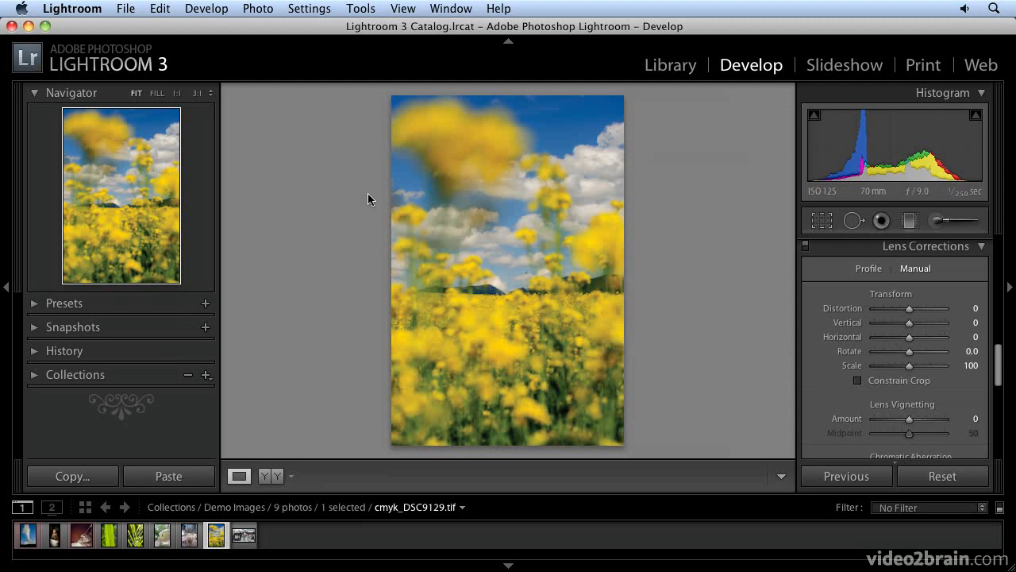
- Expand the presets list and examine the built-in Lightroom Presets, comparing their previews on the yellow flower photo
{"action": "left_click", "coordinate": [34, 306]}
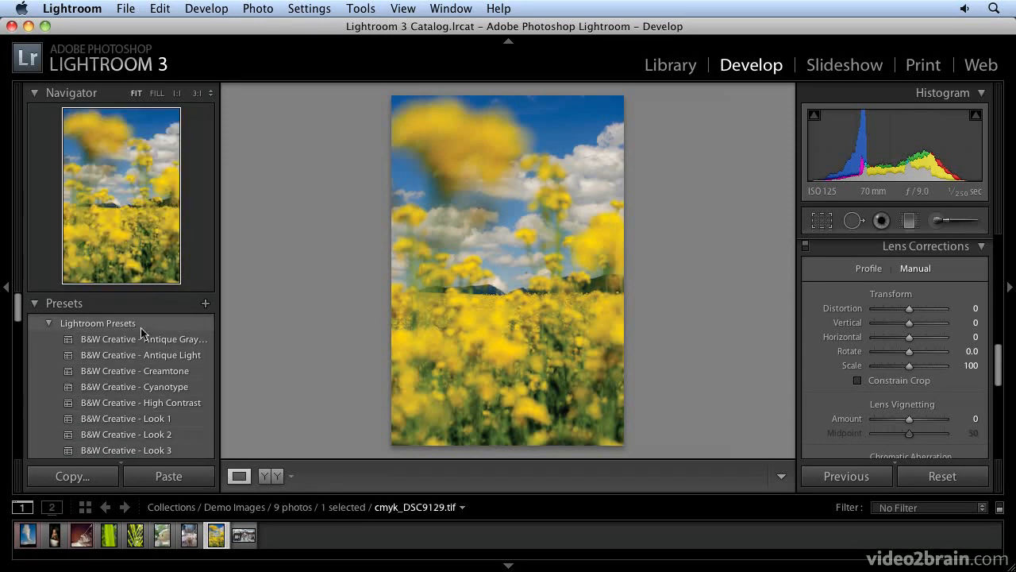
{"action": "left_click", "coordinate": [50, 324]}
{"action": "left_click", "coordinate": [49, 325]}
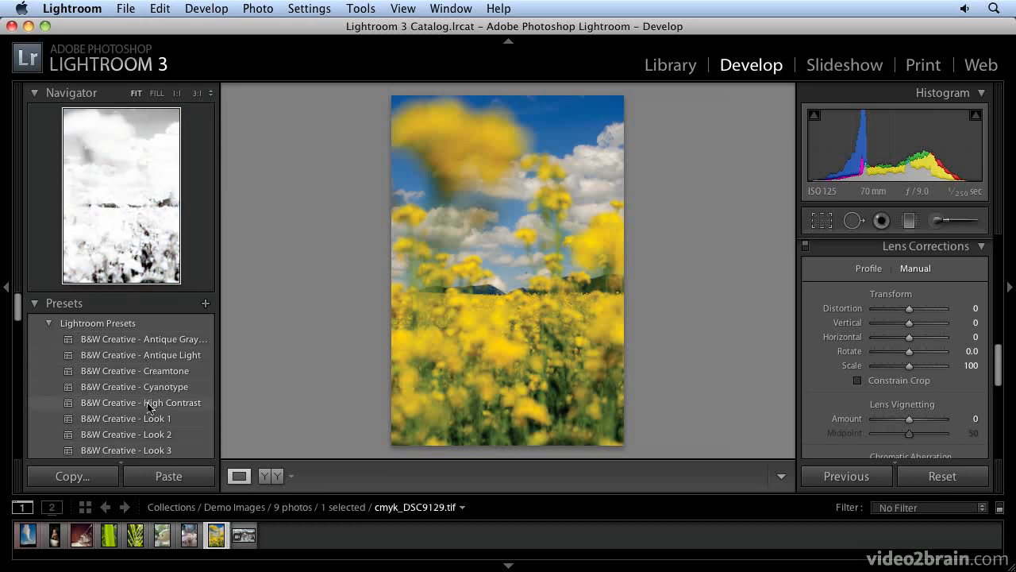
{"action": "scroll", "coordinate": [148, 435], "scroll_direction": "down", "scroll_amount": 1}
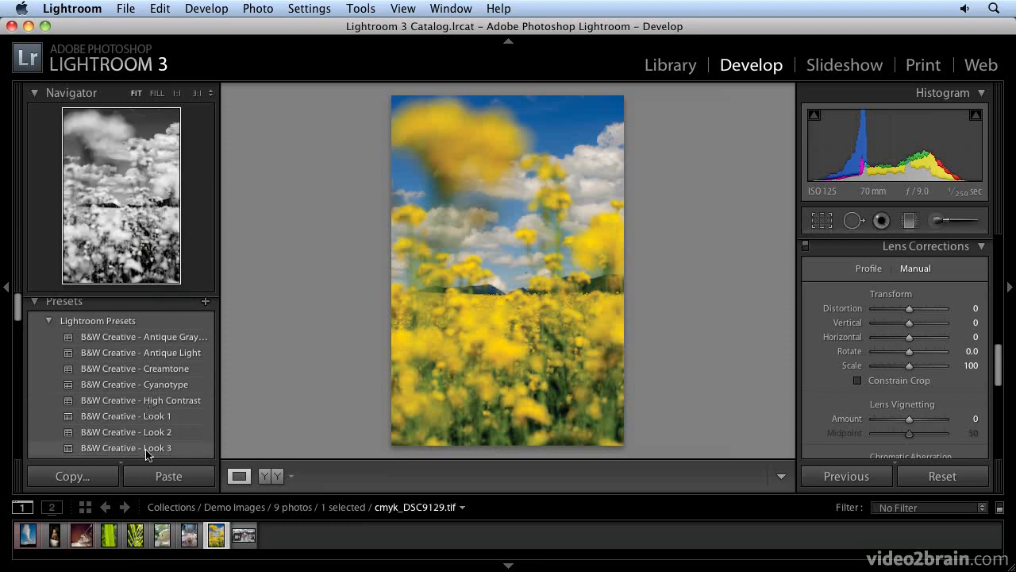
{"action": "scroll", "coordinate": [144, 448], "scroll_direction": "down", "scroll_amount": 4}
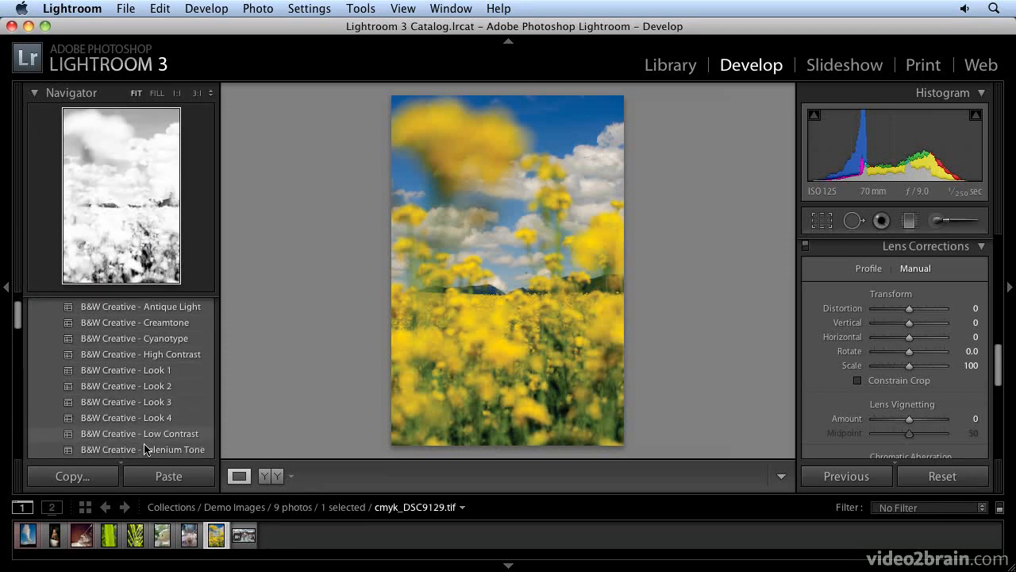
{"action": "scroll", "coordinate": [143, 440], "scroll_direction": "down", "scroll_amount": 5}
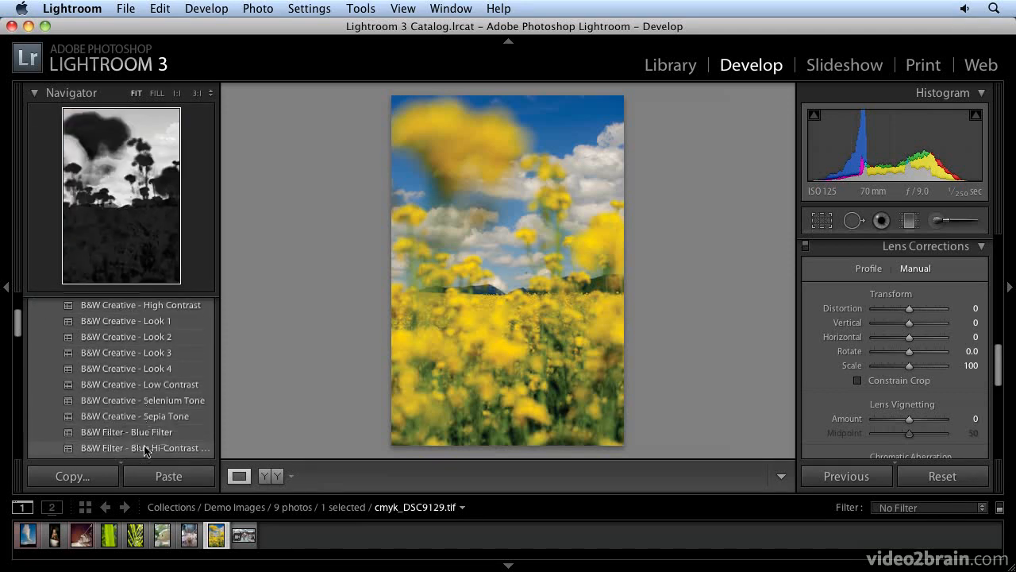
{"action": "scroll", "coordinate": [142, 432], "scroll_direction": "down", "scroll_amount": 4}
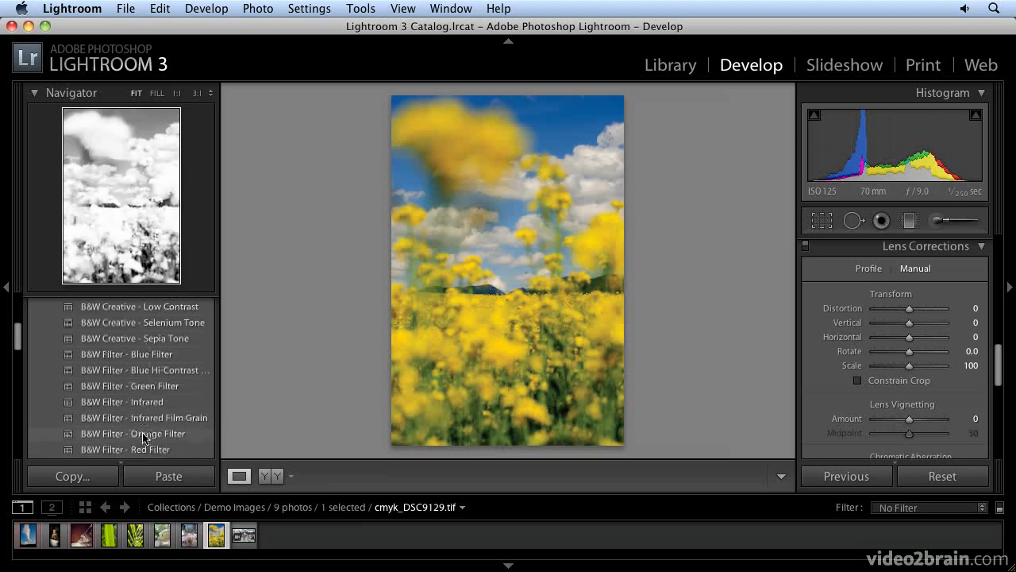
{"action": "scroll", "coordinate": [144, 433], "scroll_direction": "down", "scroll_amount": 1}
{"action": "scroll", "coordinate": [144, 421], "scroll_direction": "down", "scroll_amount": 20}
{"action": "scroll", "coordinate": [144, 421], "scroll_direction": "down", "scroll_amount": 5}
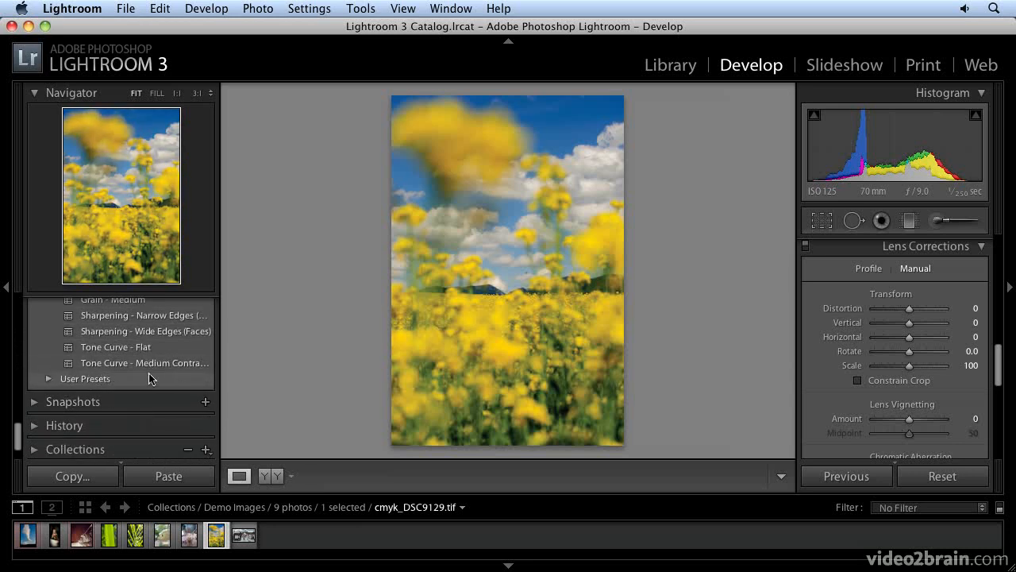
{"action": "scroll", "coordinate": [167, 361], "scroll_direction": "up", "scroll_amount": 3}
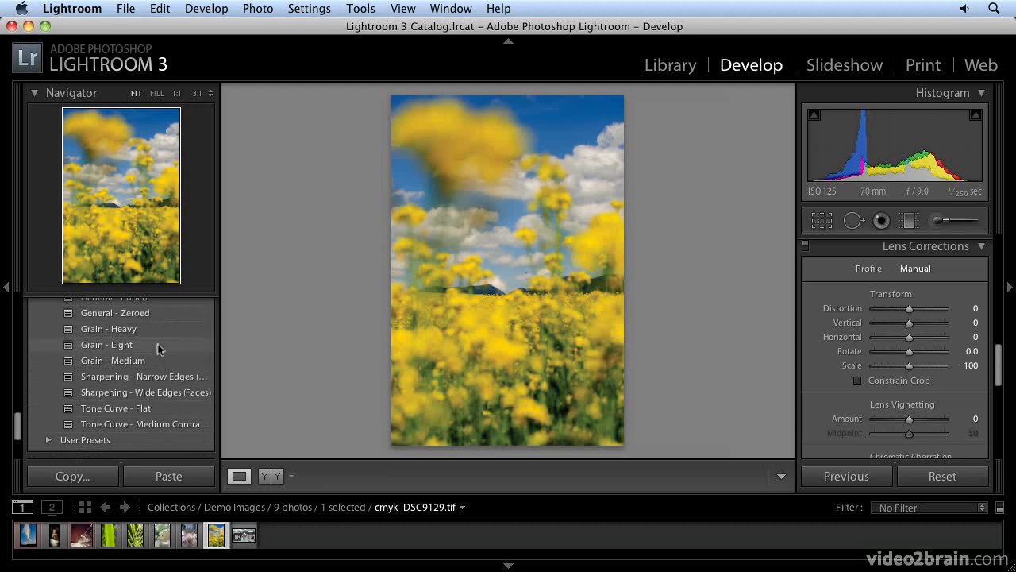
- Apply the Creative - Split Tone 3 preset to the yellow flower photo
{"action": "scroll", "coordinate": [157, 365], "scroll_direction": "up", "scroll_amount": 1}
{"action": "scroll", "coordinate": [156, 367], "scroll_direction": "up", "scroll_amount": 8}
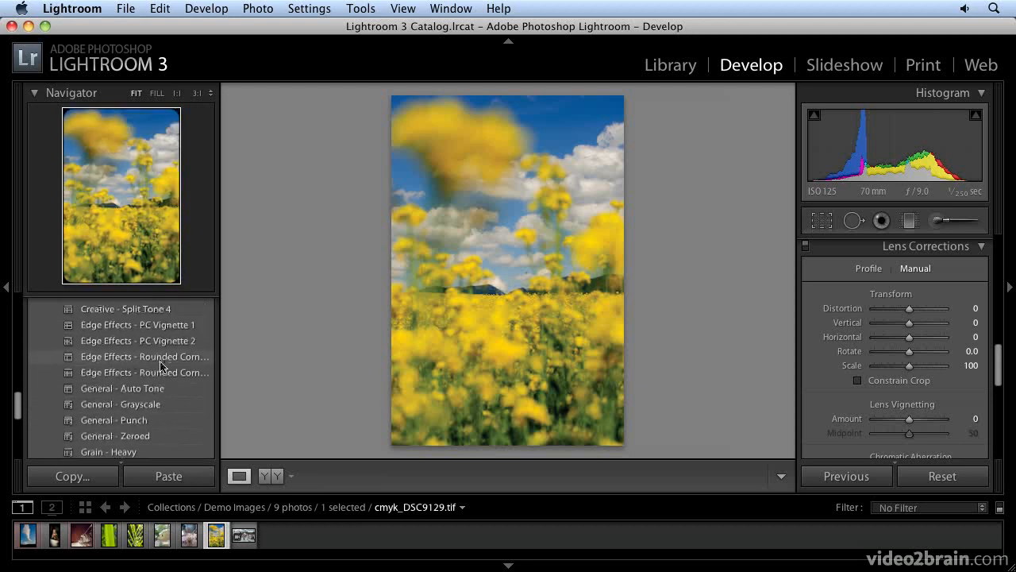
{"action": "scroll", "coordinate": [158, 367], "scroll_direction": "up", "scroll_amount": 1}
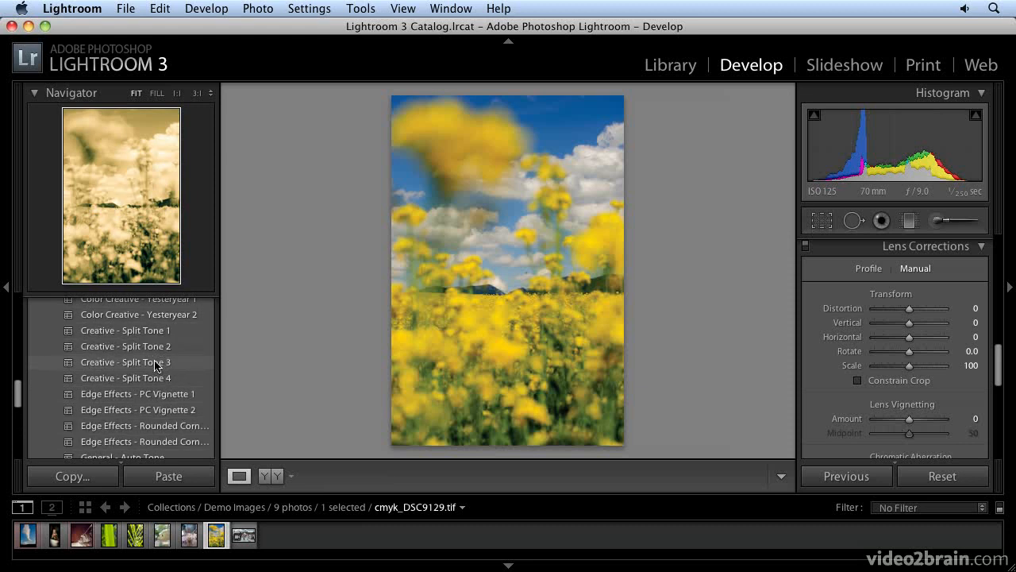
{"action": "left_click", "coordinate": [157, 363]}
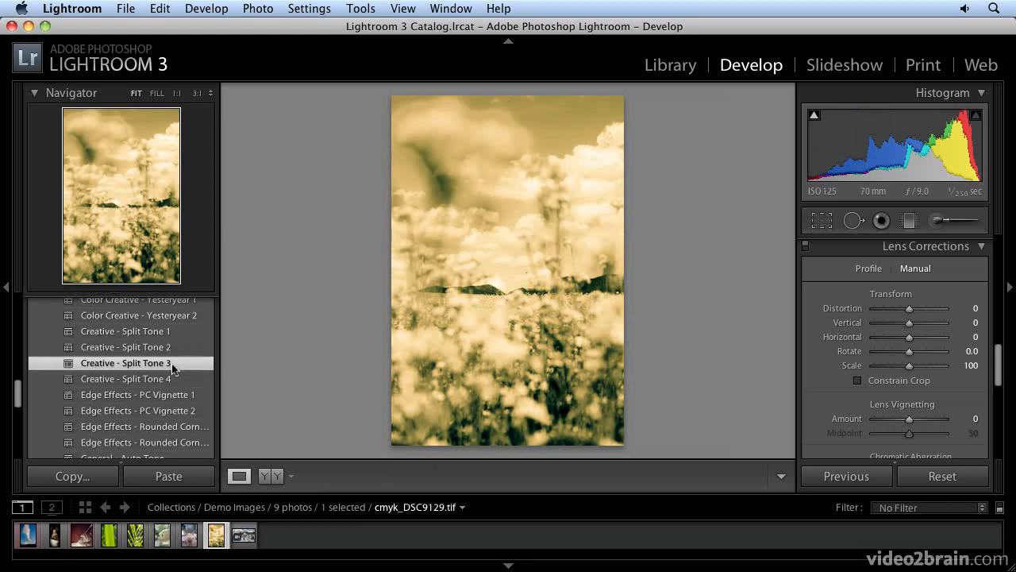
- Try the Color Creative - Purple Glasses preset and the Color Creative - Old Polar preset on the photo
{"action": "scroll", "coordinate": [171, 367], "scroll_direction": "up", "scroll_amount": 1}
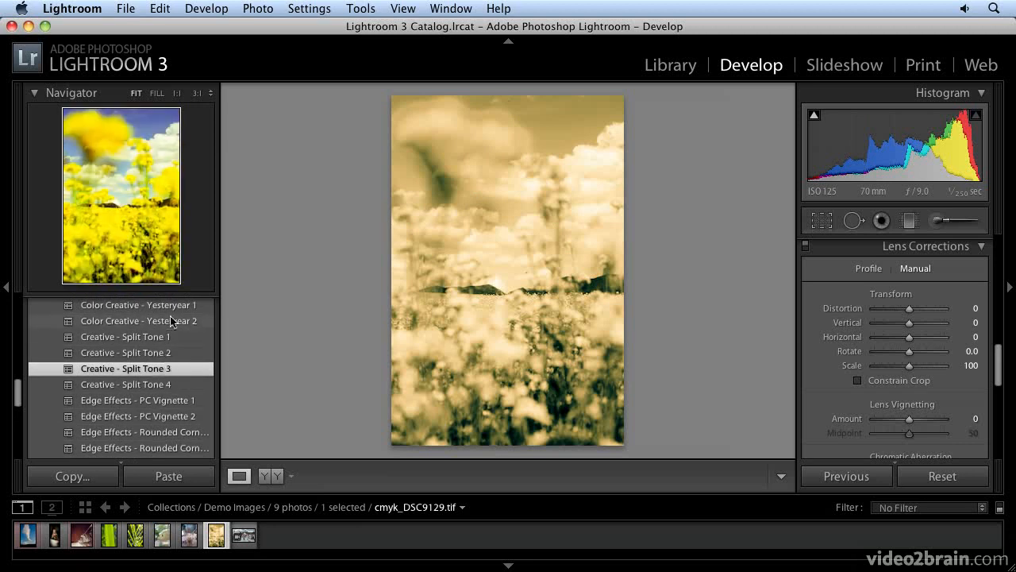
{"action": "scroll", "coordinate": [170, 318], "scroll_direction": "up", "scroll_amount": 1}
{"action": "scroll", "coordinate": [165, 333], "scroll_direction": "down", "scroll_amount": 5}
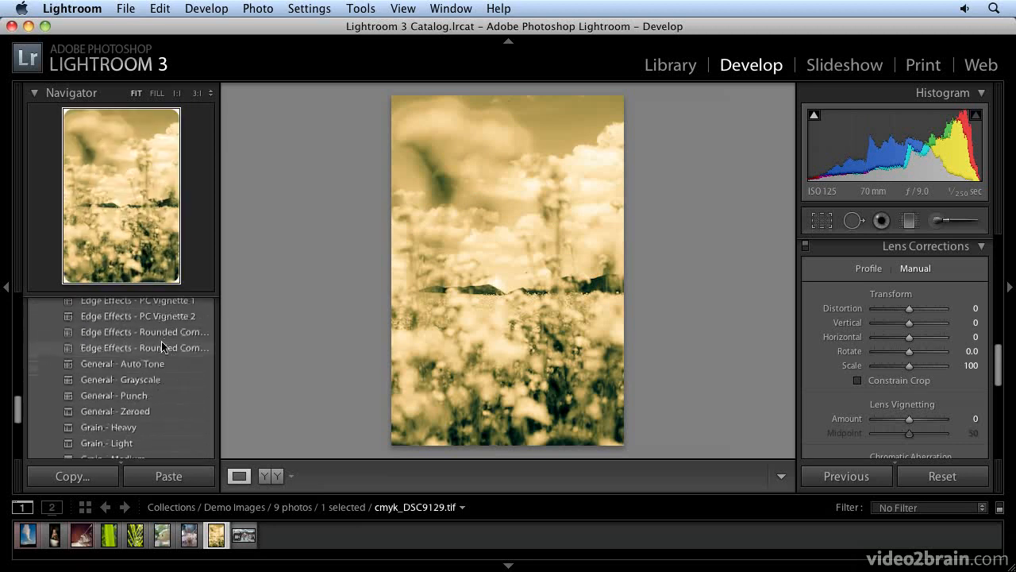
{"action": "scroll", "coordinate": [165, 348], "scroll_direction": "up", "scroll_amount": 5}
{"action": "scroll", "coordinate": [171, 341], "scroll_direction": "up", "scroll_amount": 3}
{"action": "left_click", "coordinate": [177, 329]}
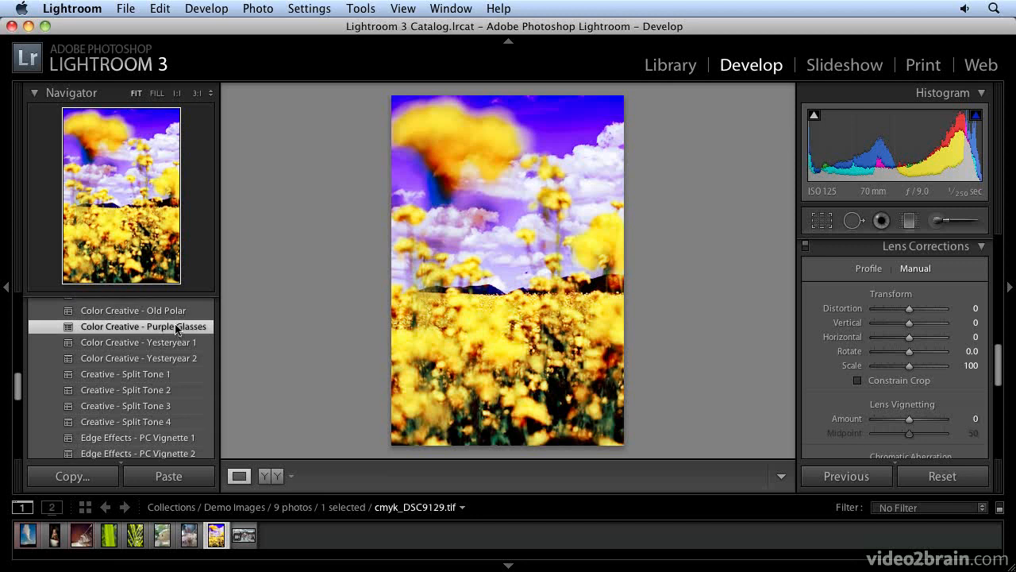
{"action": "left_click", "coordinate": [172, 311]}
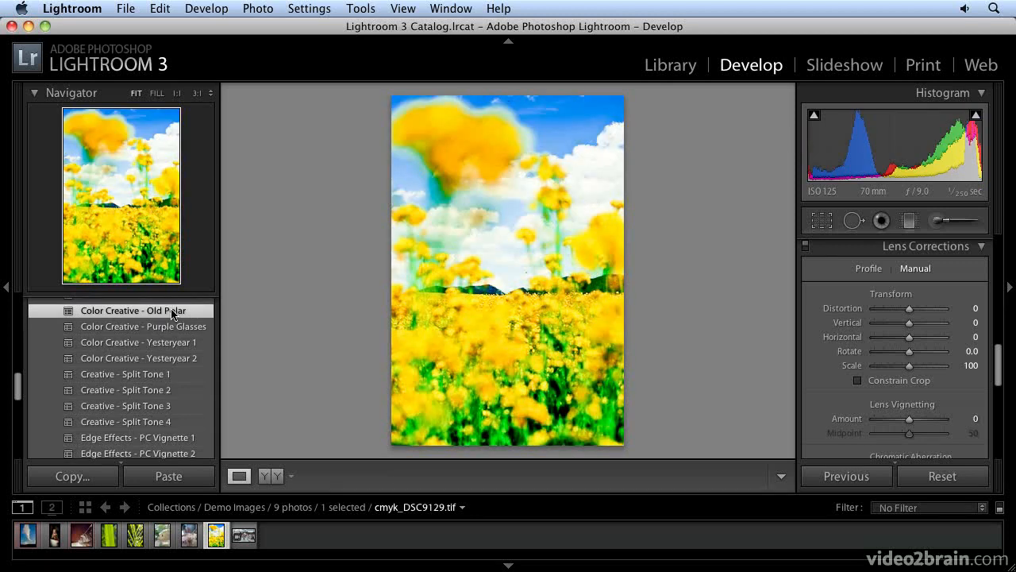
- Try the Color Creative - Color CP 3 preset and the Color Creative - Color CP 1 preset on the photo
{"action": "scroll", "coordinate": [191, 334], "scroll_direction": "up", "scroll_amount": 2}
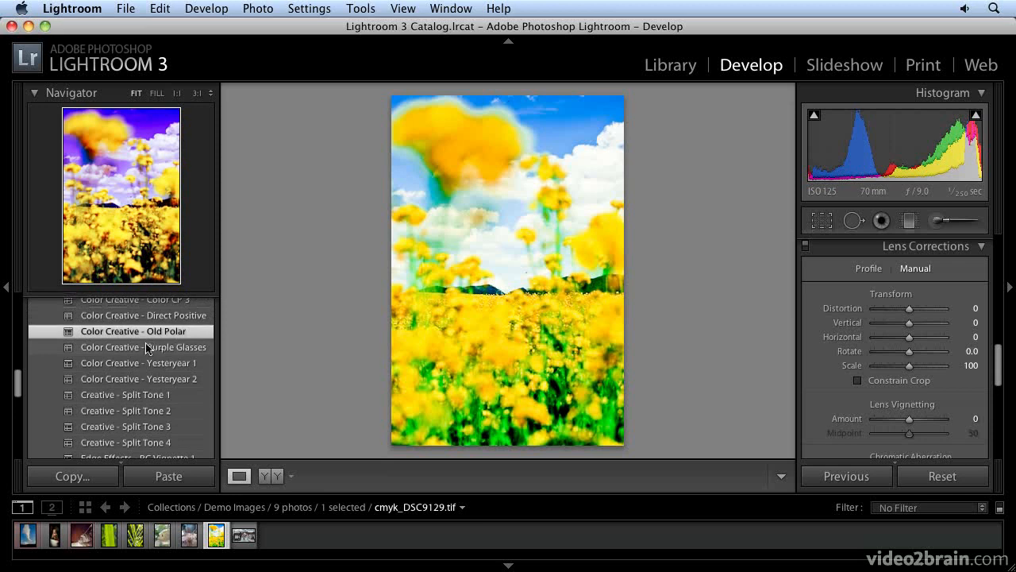
{"action": "scroll", "coordinate": [148, 347], "scroll_direction": "up", "scroll_amount": 1}
{"action": "left_click", "coordinate": [148, 341]}
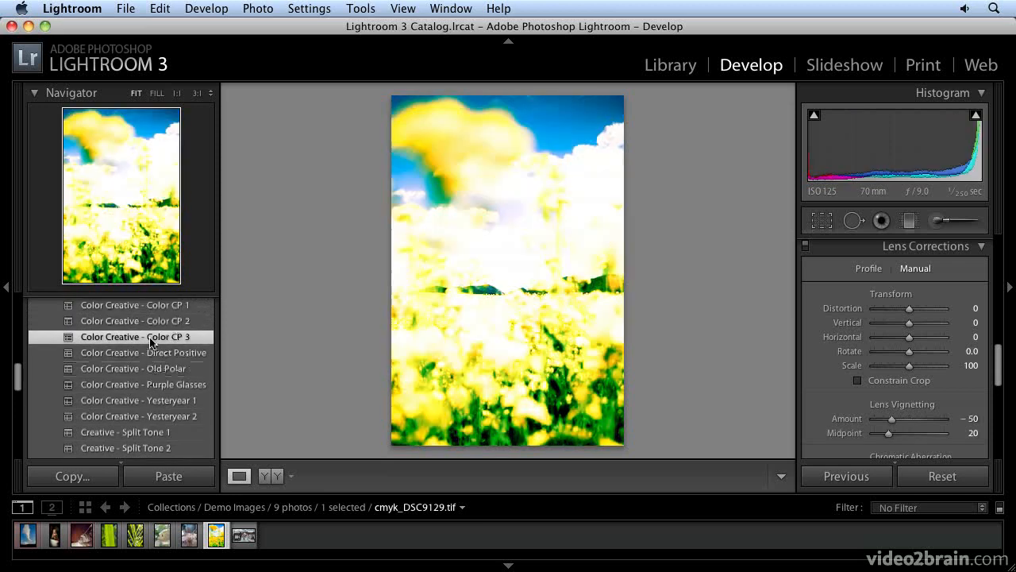
{"action": "scroll", "coordinate": [153, 349], "scroll_direction": "up", "scroll_amount": 1}
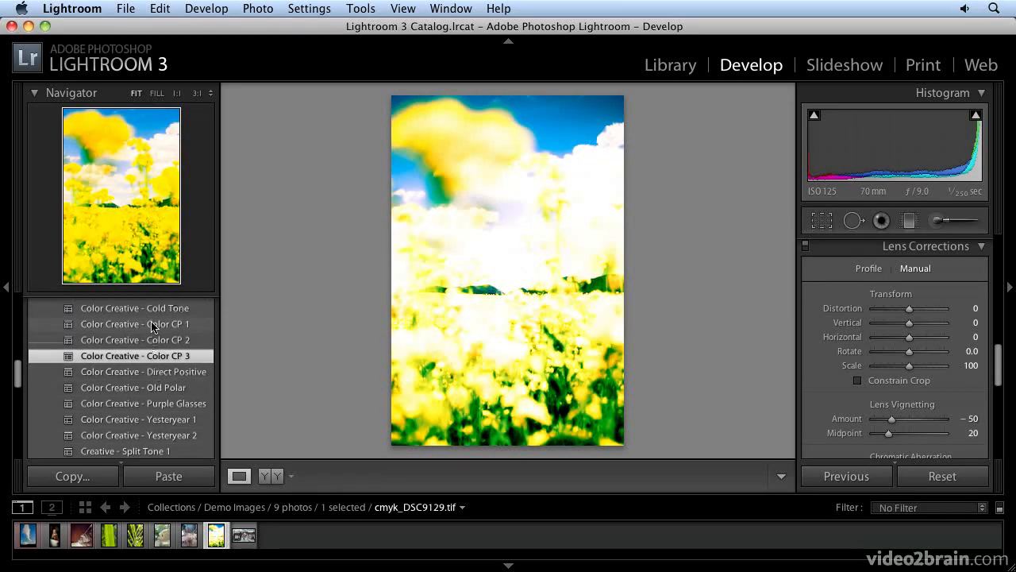
{"action": "left_click", "coordinate": [152, 326]}
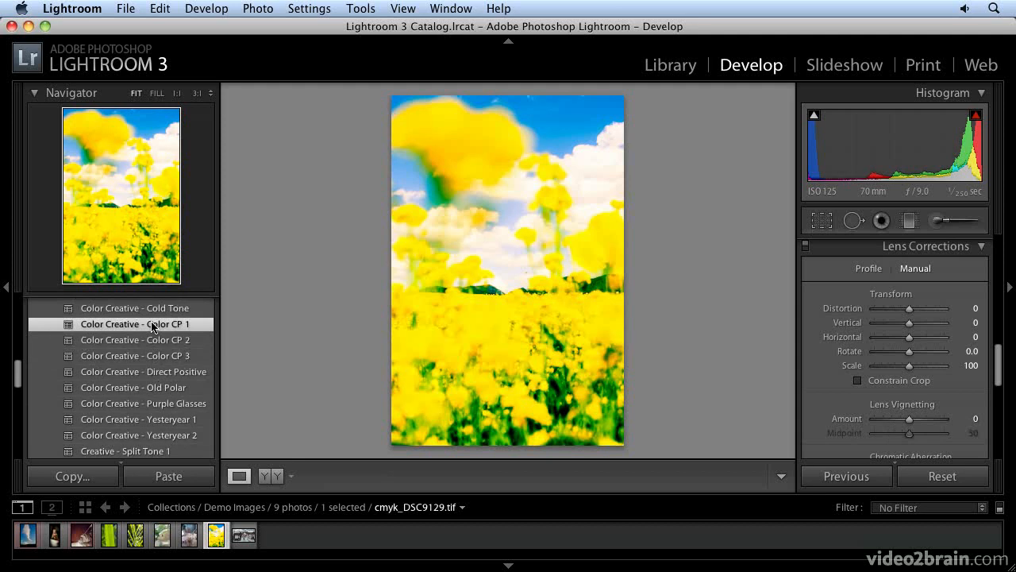
- Apply the Color Creative - Aged Photo preset to the flower photo
{"action": "scroll", "coordinate": [154, 340], "scroll_direction": "up", "scroll_amount": 1}
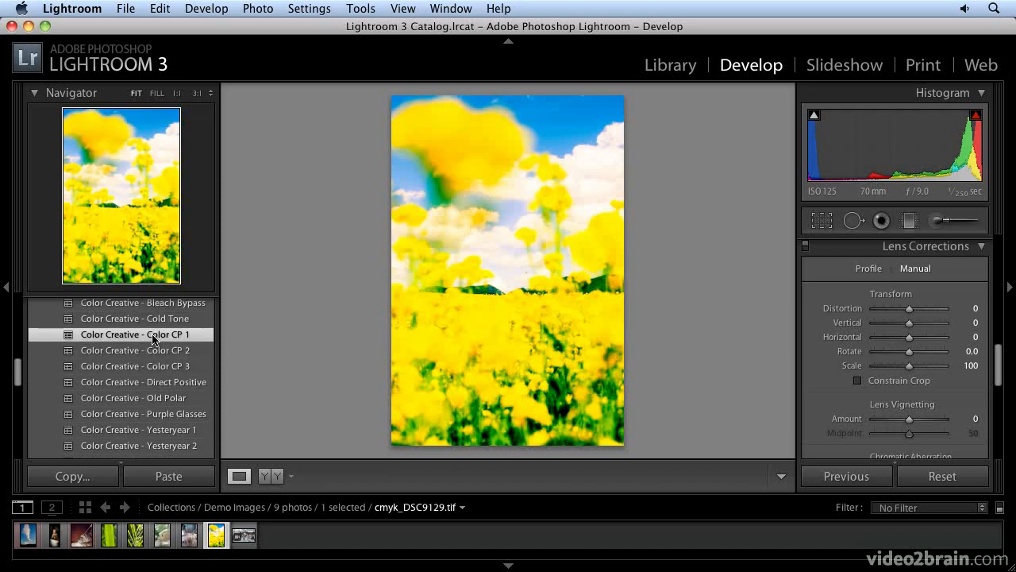
{"action": "scroll", "coordinate": [154, 339], "scroll_direction": "up", "scroll_amount": 1}
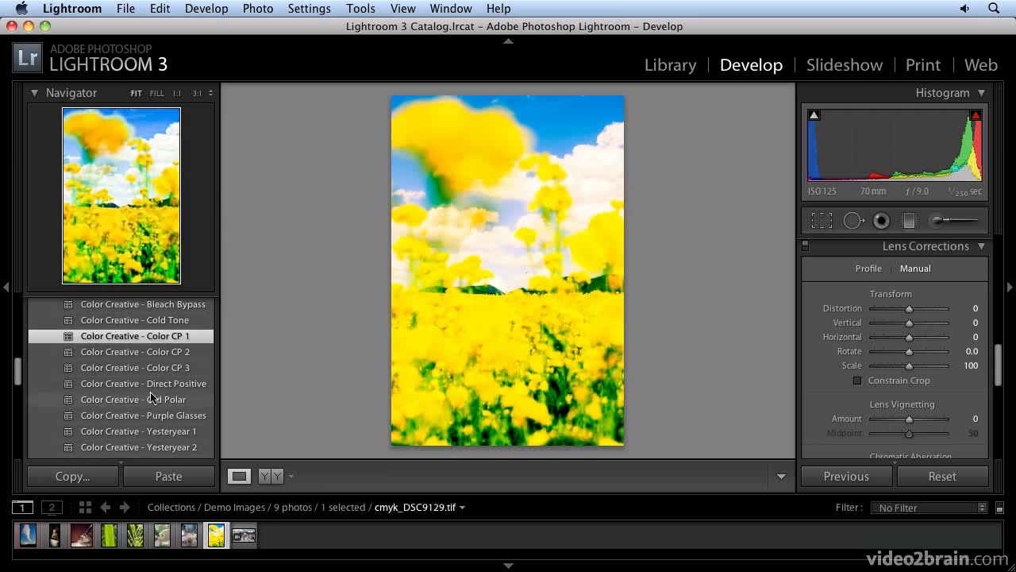
{"action": "scroll", "coordinate": [152, 394], "scroll_direction": "up", "scroll_amount": 2}
{"action": "left_click", "coordinate": [158, 319]}
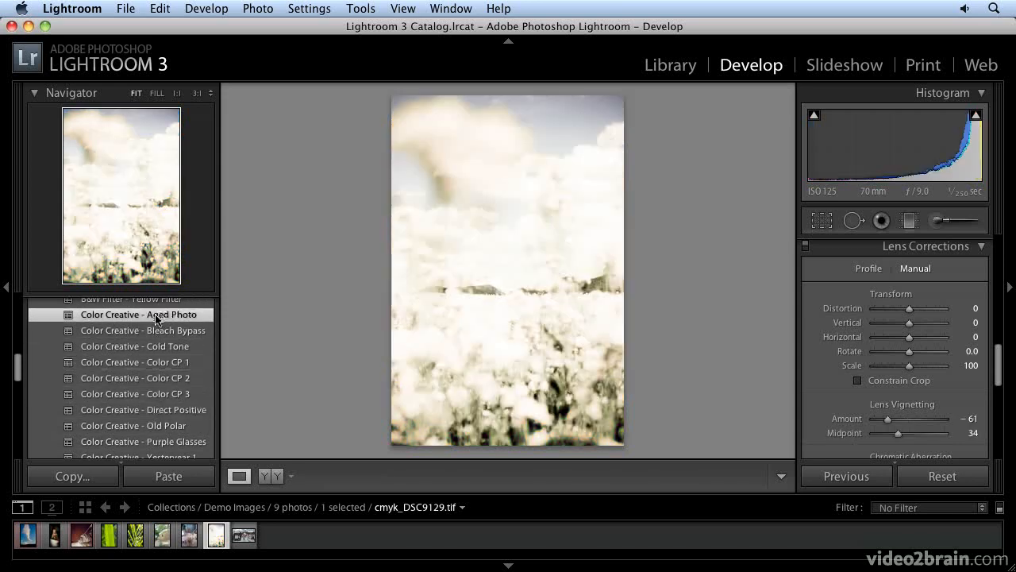
- Apply the B&W Filter - Yellow Filter preset, followed by the B&W Filter - Red Hi-Contrast preset, to the photo
{"action": "scroll", "coordinate": [166, 349], "scroll_direction": "up", "scroll_amount": 1}
{"action": "scroll", "coordinate": [167, 349], "scroll_direction": "up", "scroll_amount": 1}
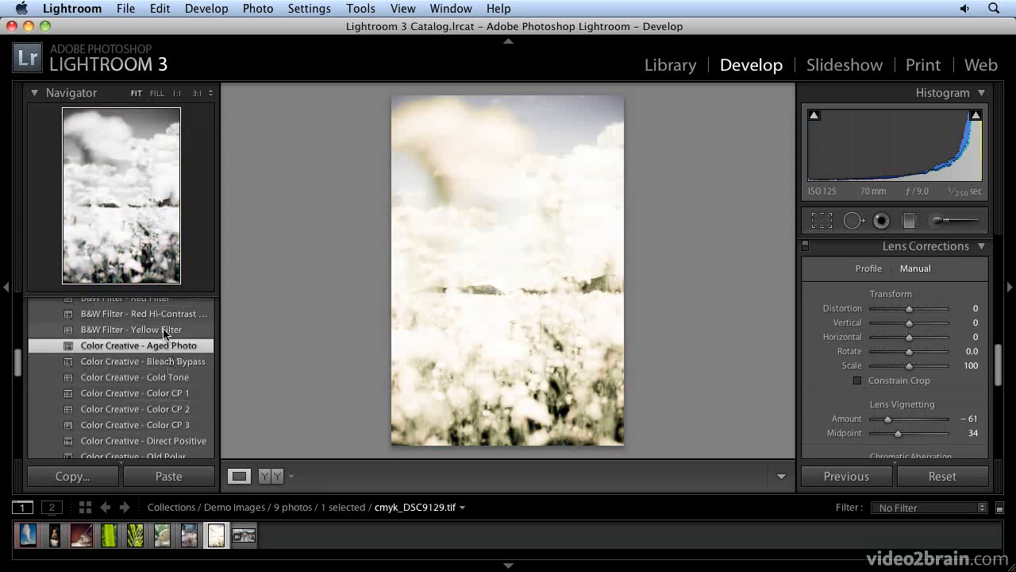
{"action": "left_click", "coordinate": [157, 330]}
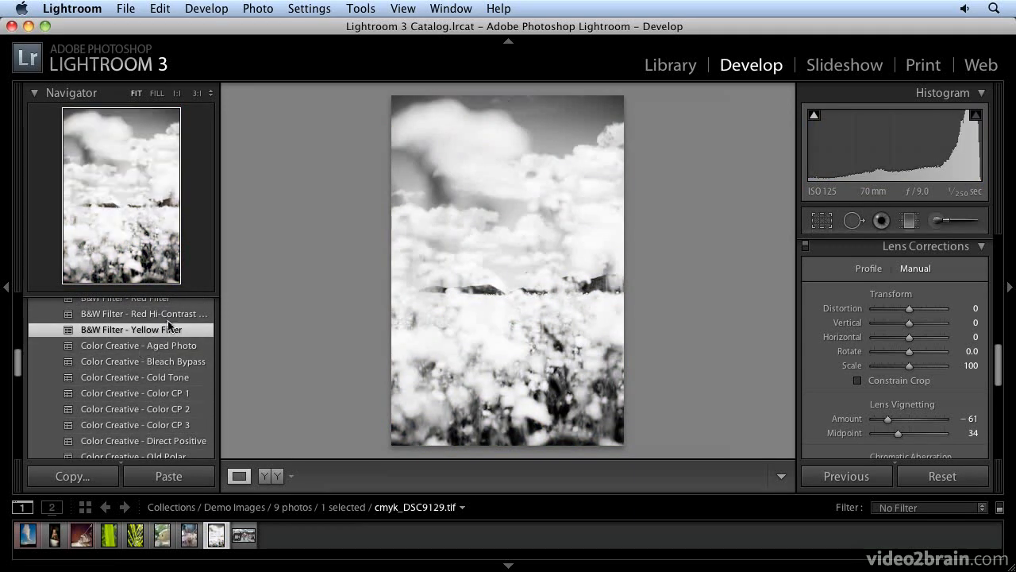
{"action": "left_click", "coordinate": [159, 314]}
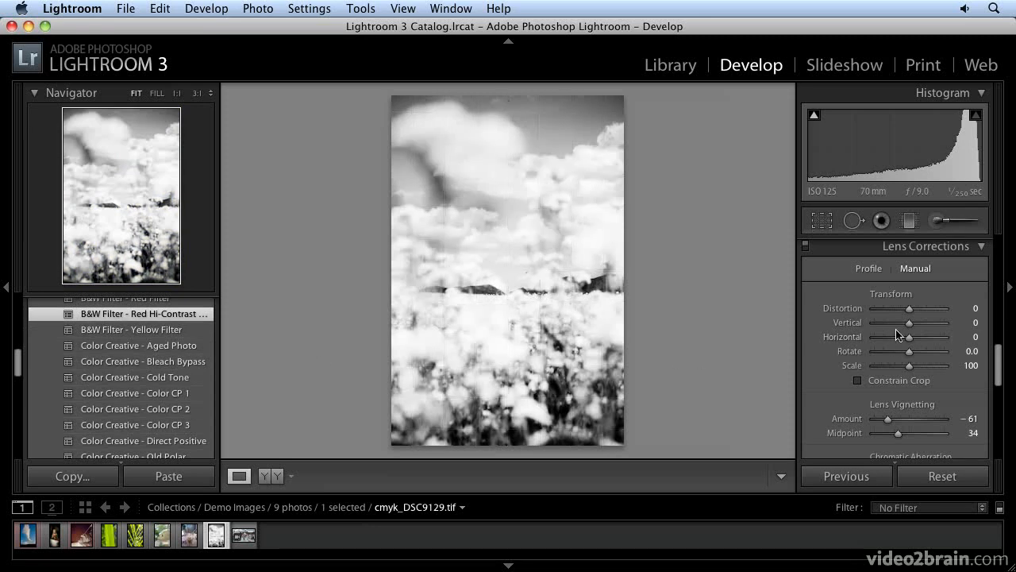
- Switch the photo from B&W to the HSL color adjustments and set the saturation of Red to +54 and Blue to +100
{"action": "left_click", "coordinate": [981, 247]}
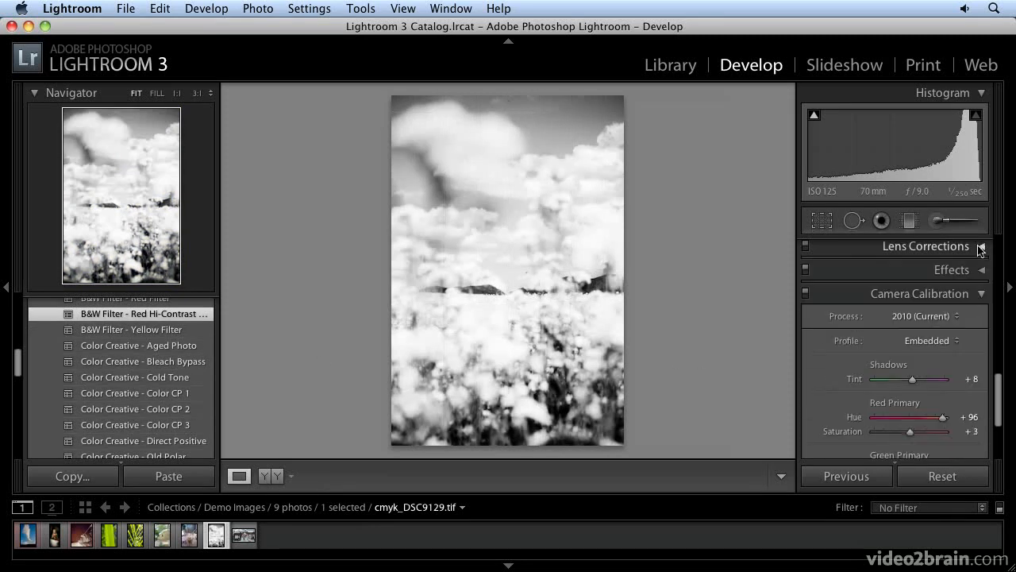
{"action": "left_click", "coordinate": [982, 293]}
{"action": "scroll", "coordinate": [958, 300], "scroll_direction": "up", "scroll_amount": 5}
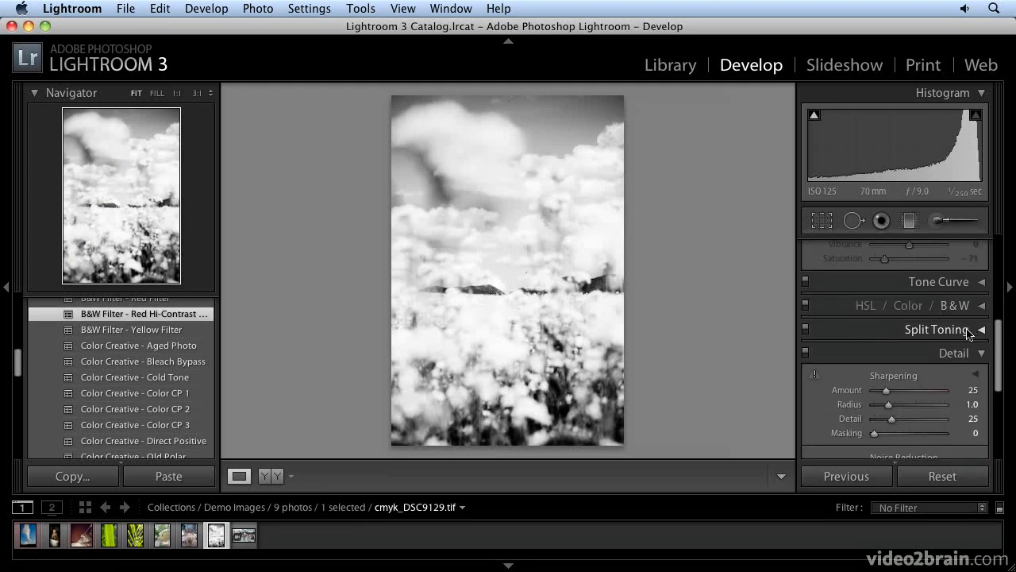
{"action": "left_click", "coordinate": [865, 306]}
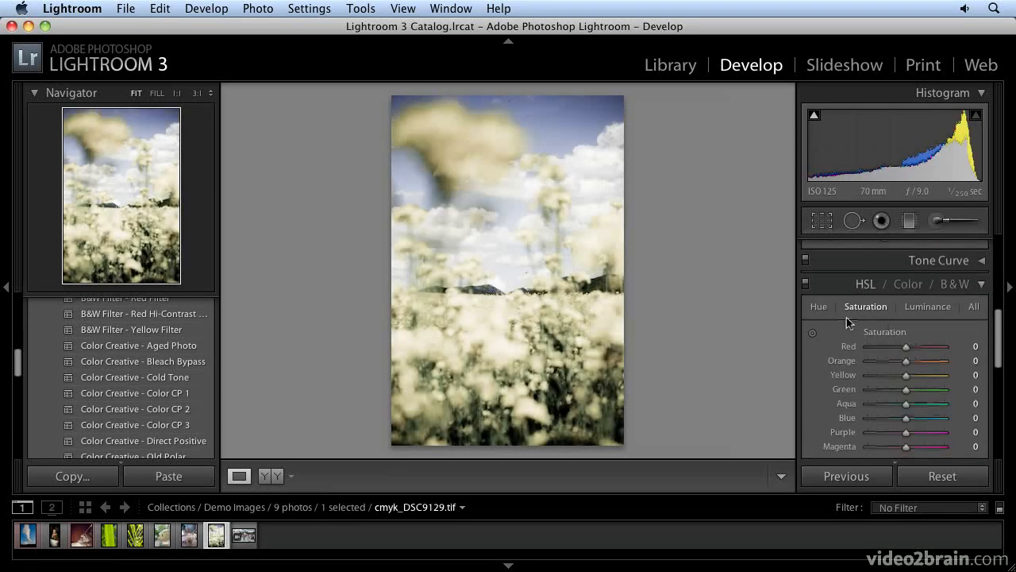
{"action": "mouse_move", "coordinate": [906, 352]}
{"action": "left_mouse_down"}
{"action": "mouse_move", "coordinate": [884, 349]}
{"action": "mouse_move", "coordinate": [927, 348]}
{"action": "left_mouse_up"}
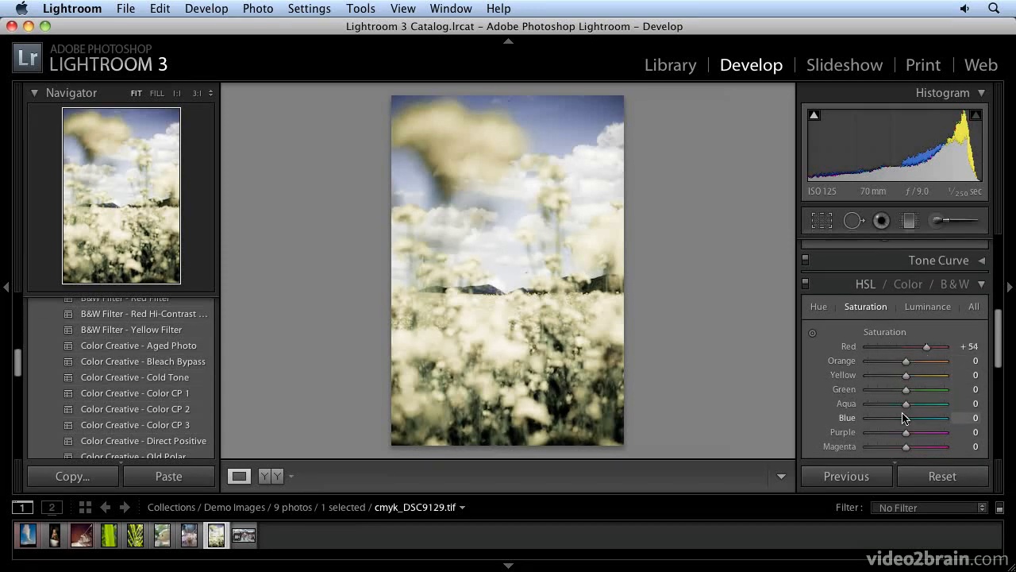
{"action": "left_click_drag", "start_coordinate": [906, 419], "coordinate": [945, 418]}
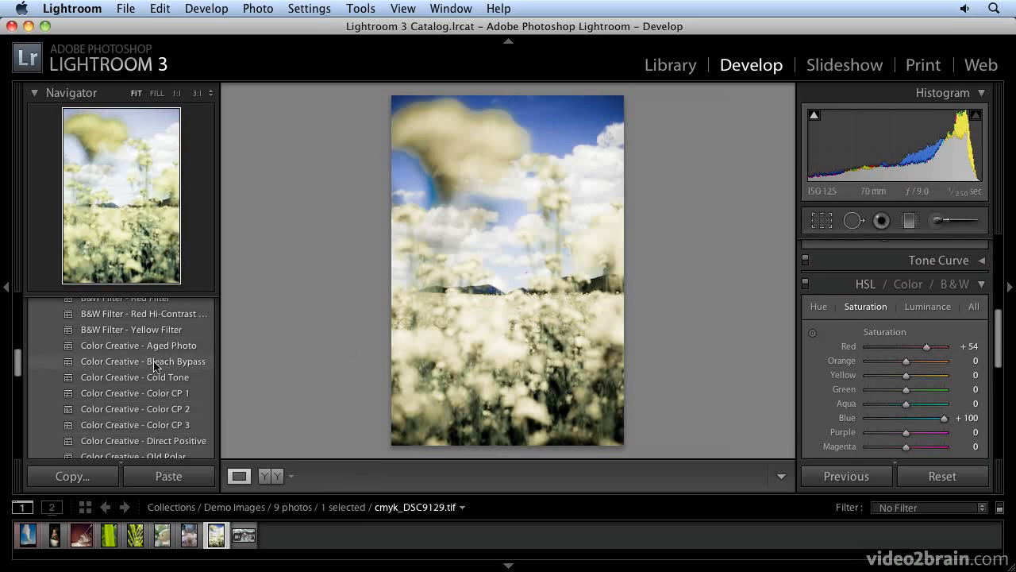
- Start a new develop preset from the current photo settings, name it Wild Color, and keep it in the User Presets folder
{"action": "scroll", "coordinate": [155, 365], "scroll_direction": "up", "scroll_amount": 2}
{"action": "scroll", "coordinate": [155, 366], "scroll_direction": "down", "scroll_amount": 10}
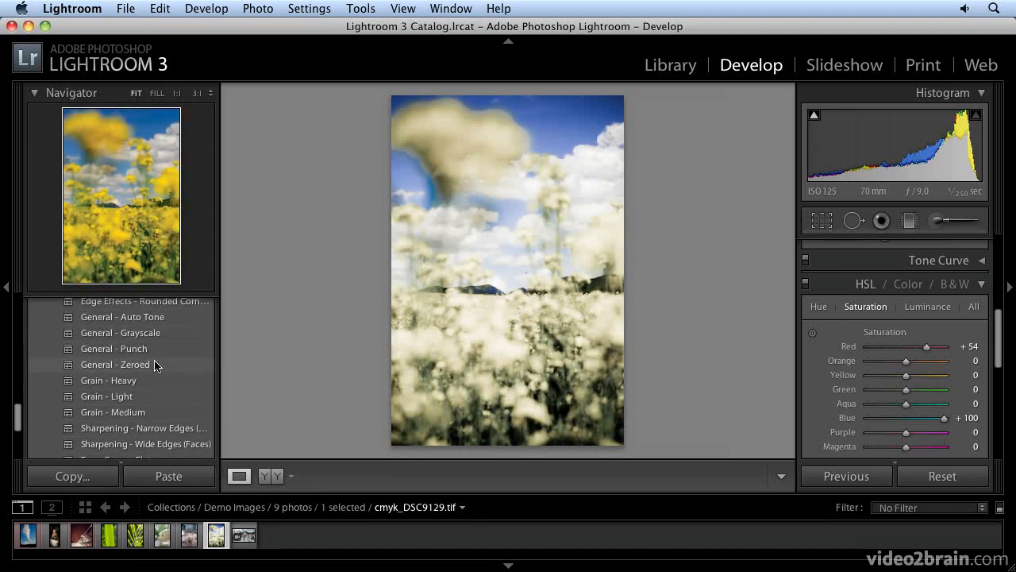
{"action": "scroll", "coordinate": [158, 364], "scroll_direction": "down", "scroll_amount": 3}
{"action": "scroll", "coordinate": [151, 367], "scroll_direction": "up", "scroll_amount": 10}
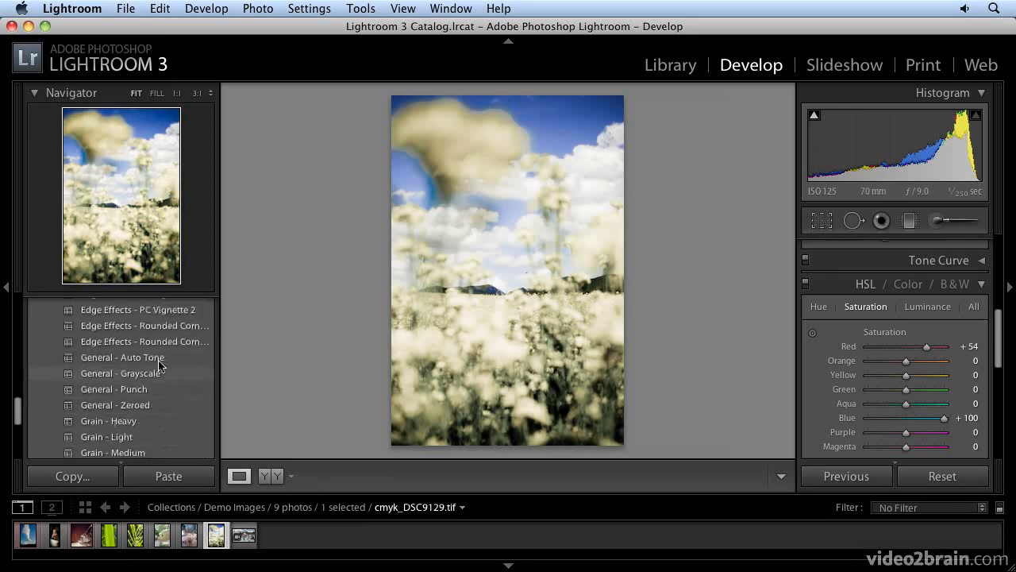
{"action": "scroll", "coordinate": [146, 369], "scroll_direction": "up", "scroll_amount": 6}
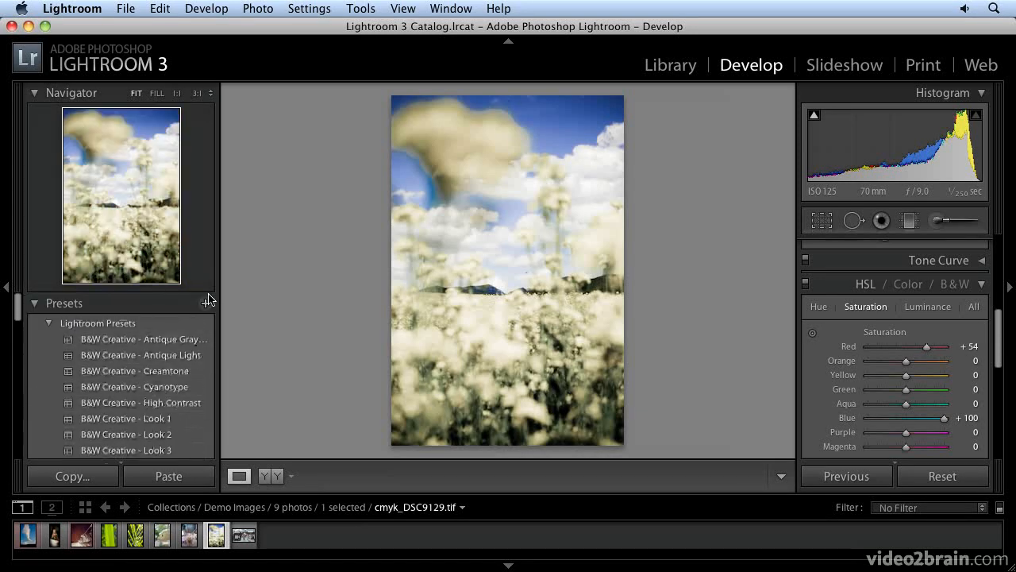
{"action": "left_click", "coordinate": [206, 305]}
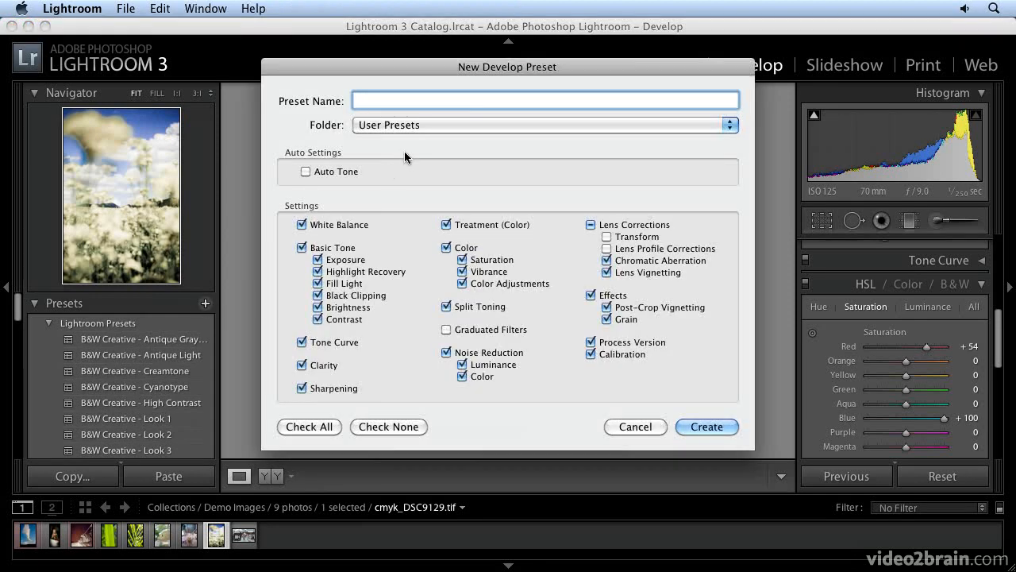
{"action": "type", "text": "Wild Color"}
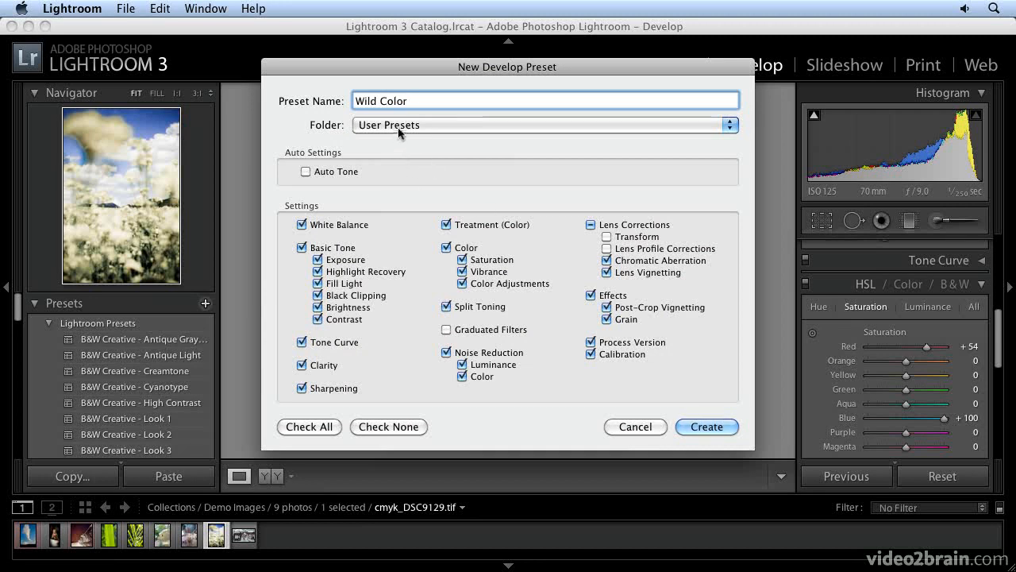
{"action": "left_click", "coordinate": [400, 133]}
{"action": "left_click", "coordinate": [389, 126]}
{"action": "left_click", "coordinate": [402, 126]}
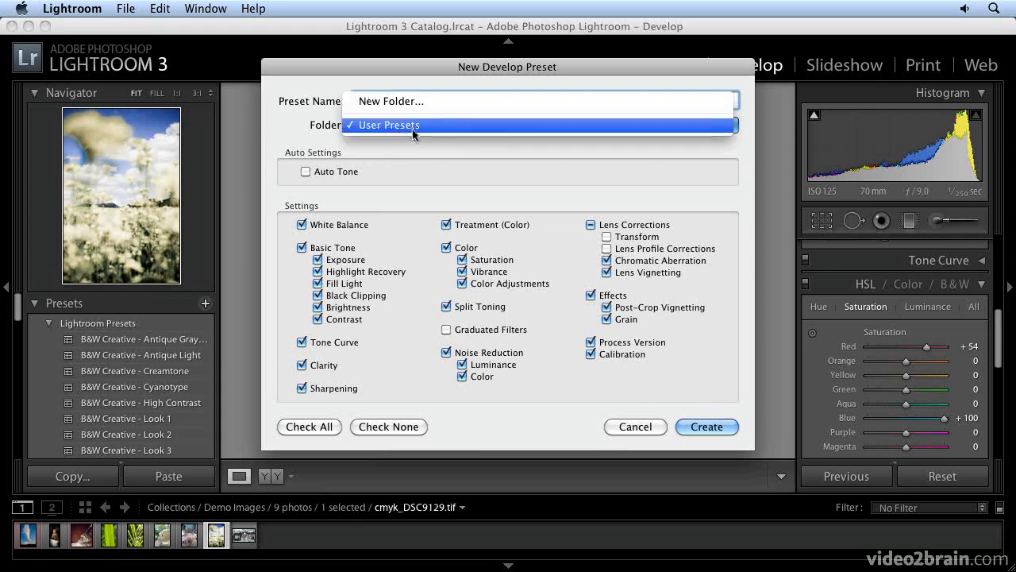
{"action": "left_click", "coordinate": [412, 126]}
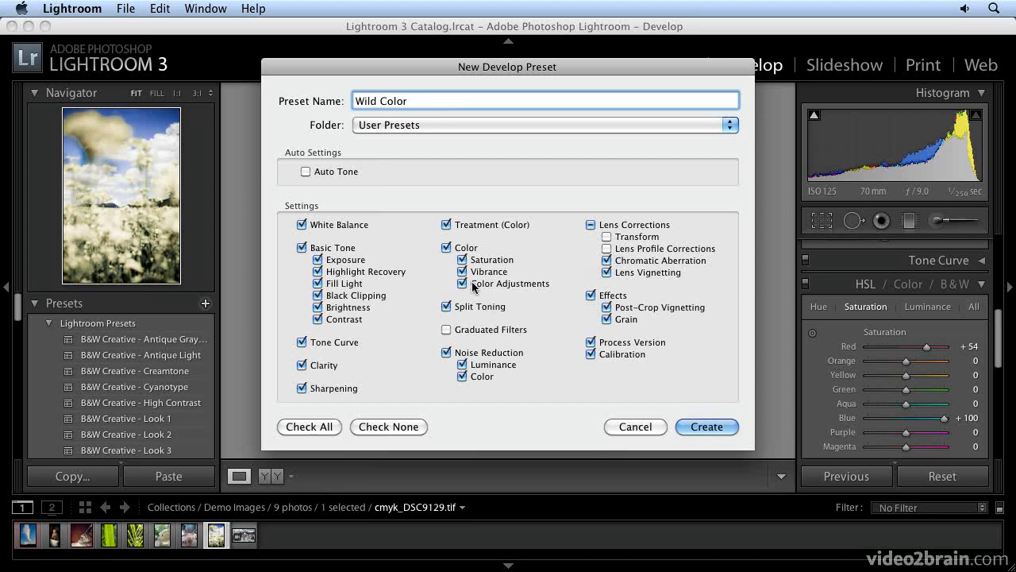
- Try the Auto Tone option, leave it off, and create the preset with the default selection of settings
{"action": "left_click", "coordinate": [305, 173]}
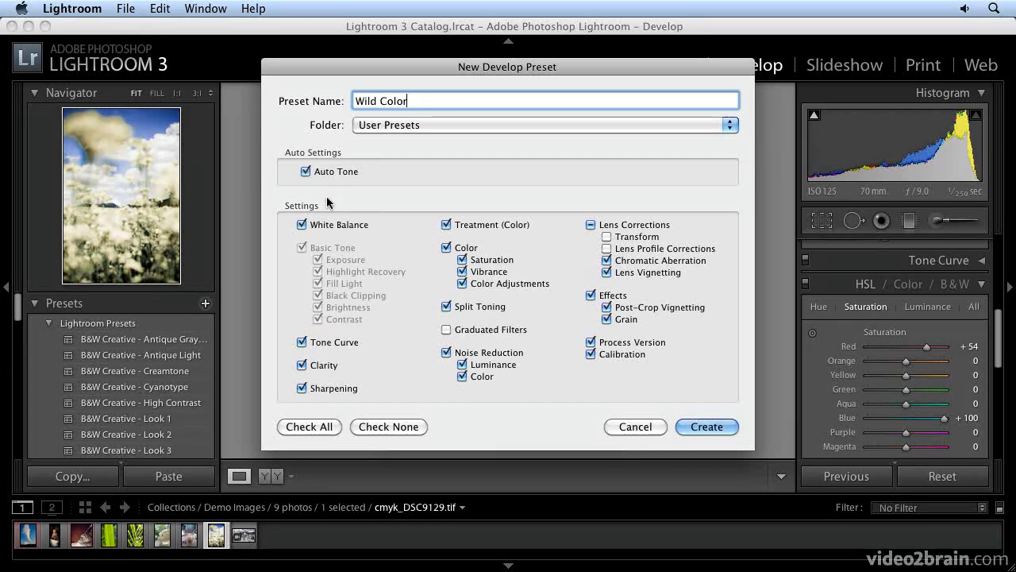
{"action": "left_click", "coordinate": [305, 172]}
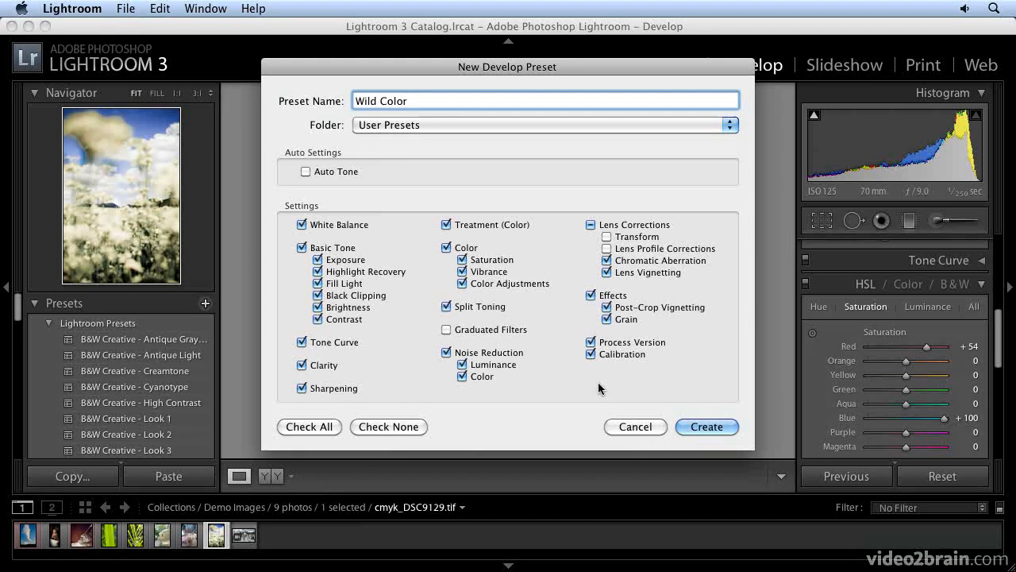
{"action": "left_click", "coordinate": [709, 426]}
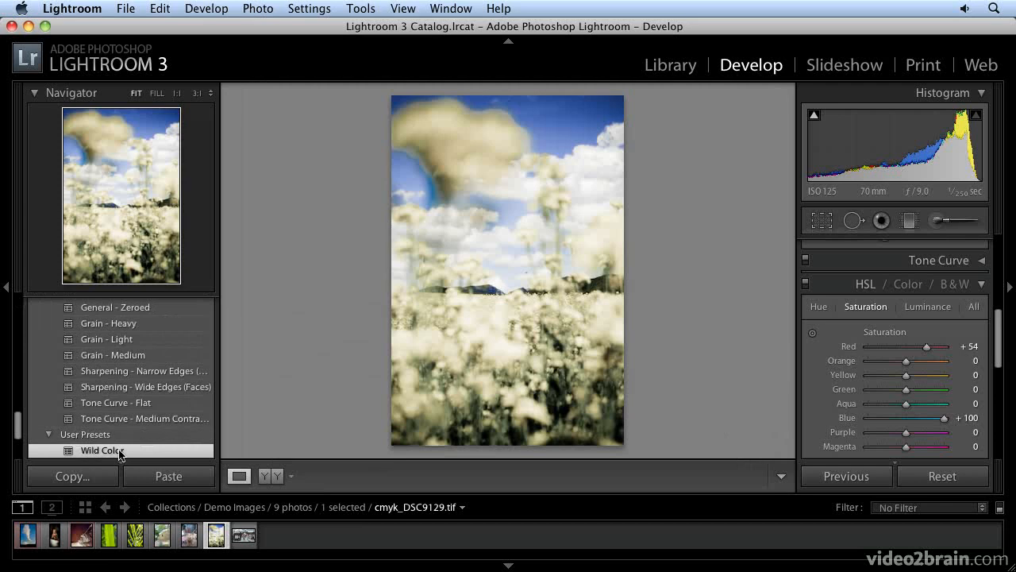
- Reveal the Wild Color user preset's file in Finder, then close its folder window
{"action": "scroll", "coordinate": [119, 449], "scroll_direction": "down", "scroll_amount": 2}
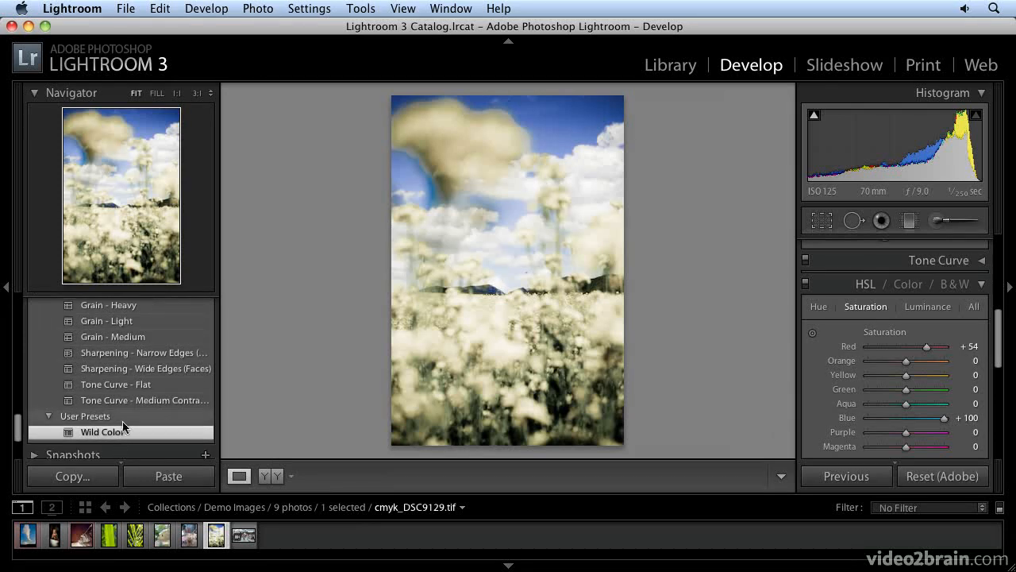
{"action": "scroll", "coordinate": [123, 427], "scroll_direction": "down", "scroll_amount": 2}
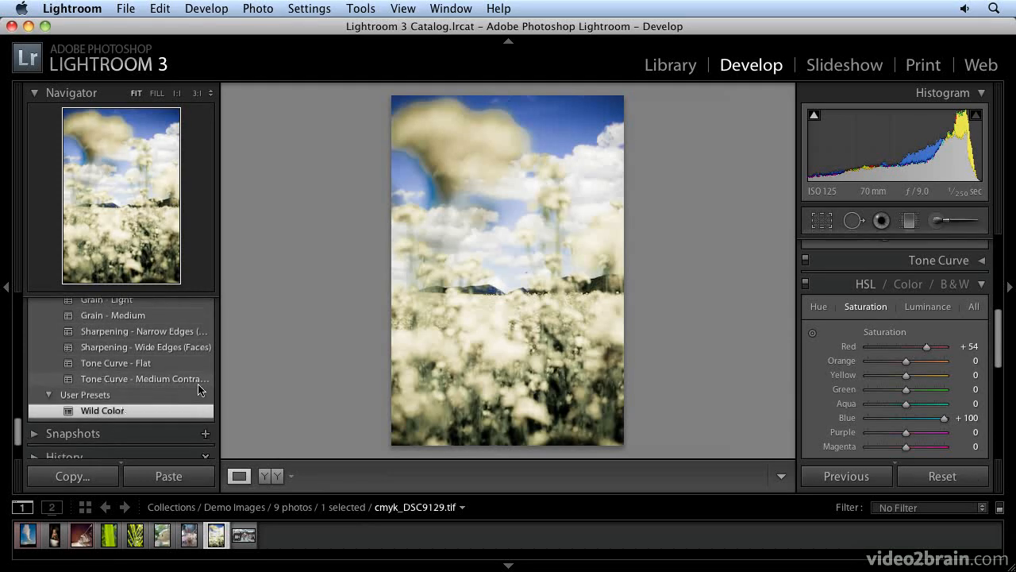
{"action": "right_click", "coordinate": [131, 417]}
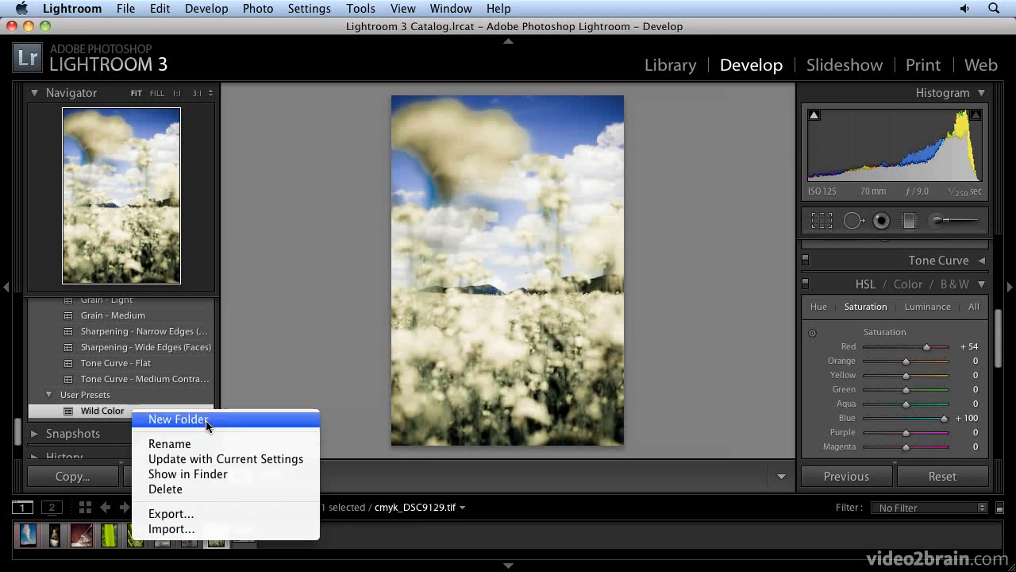
{"action": "left_click", "coordinate": [220, 482]}
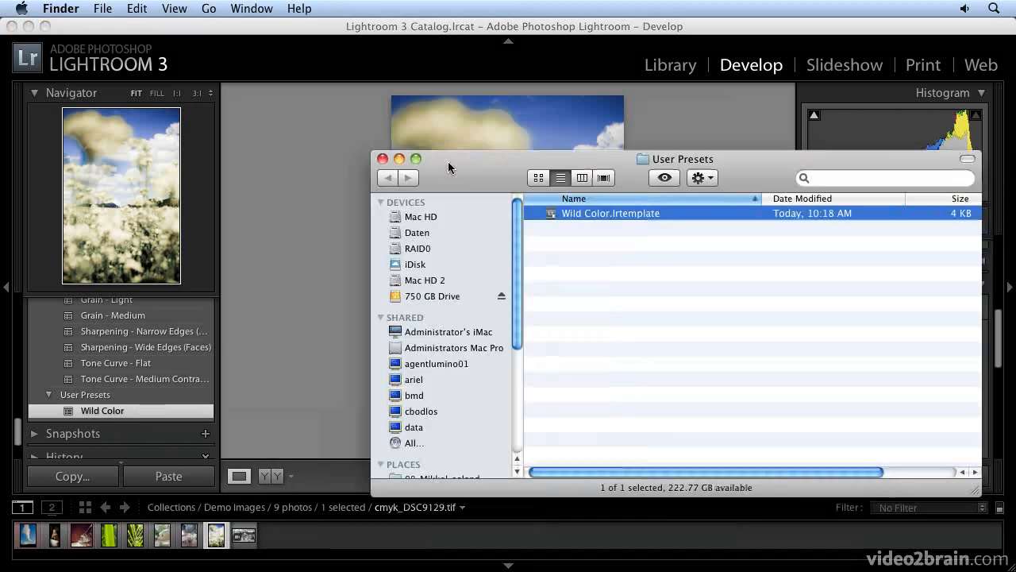
{"action": "left_click_drag", "start_coordinate": [448, 162], "coordinate": [296, 141]}
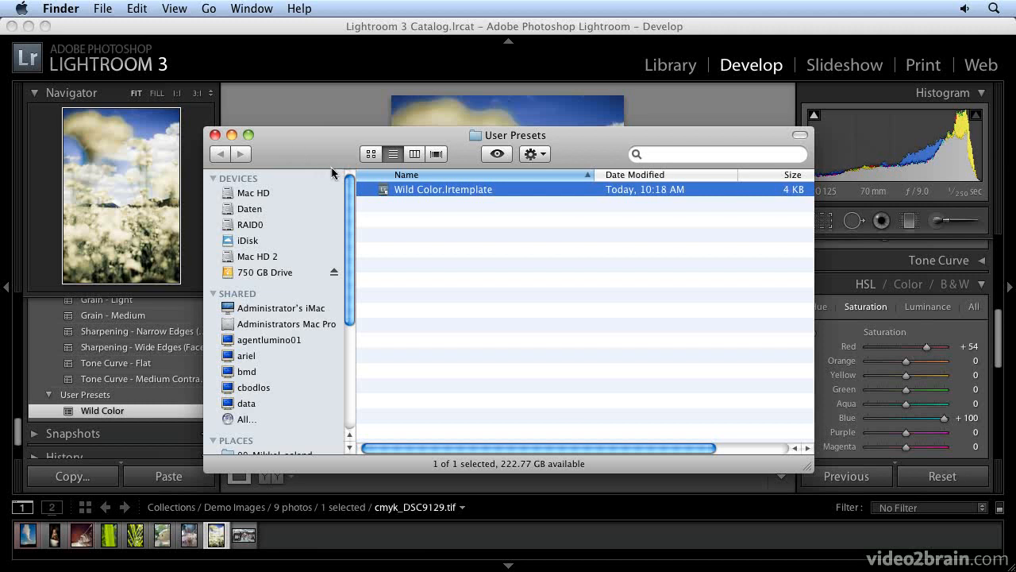
{"action": "left_click", "coordinate": [214, 135]}
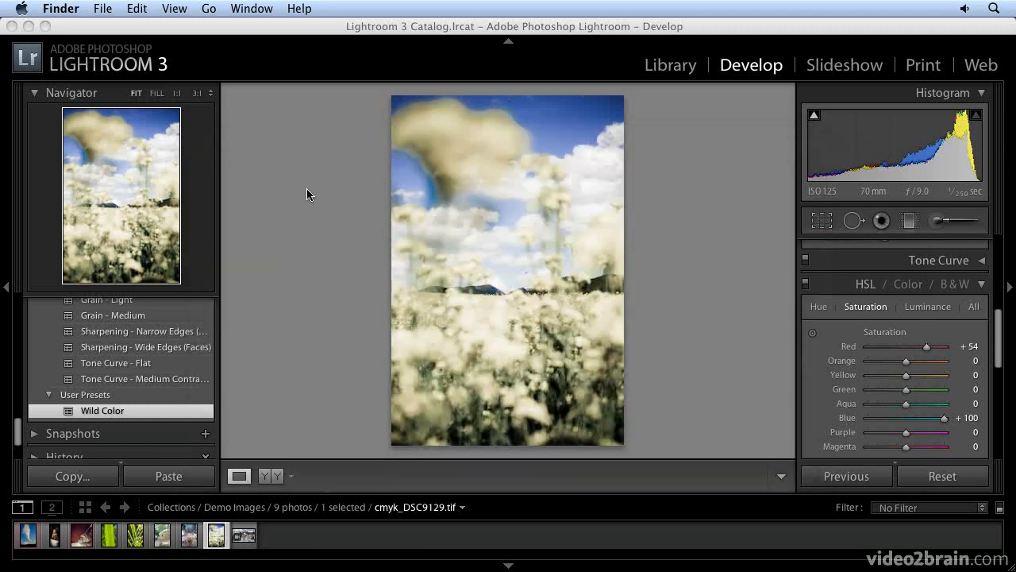
- Show the Lightroom presets folder from the Presets preferences, inspect the User Presets subfolder of Develop Presets, and close both windows
{"action": "left_click", "coordinate": [146, 50]}
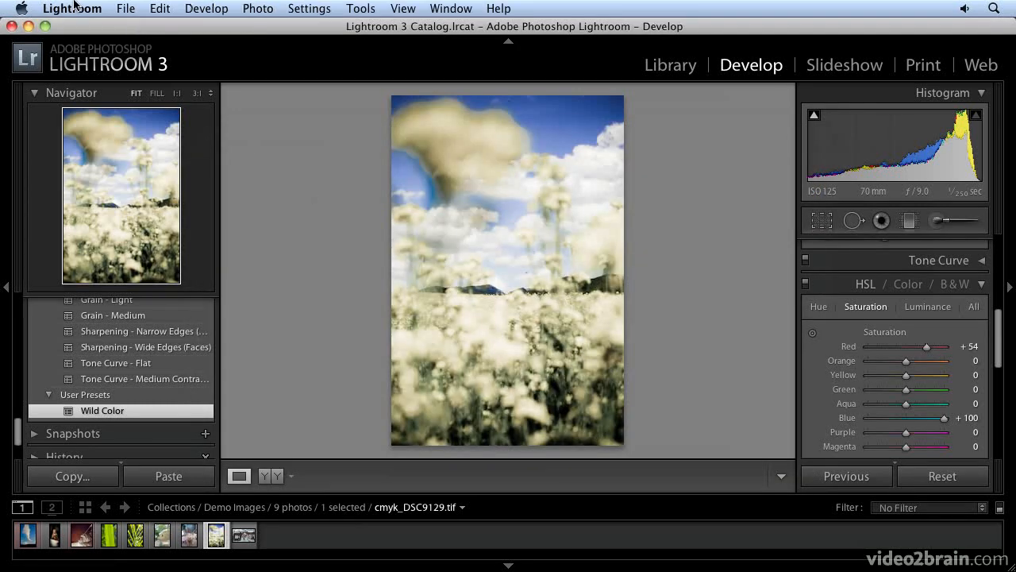
{"action": "left_click", "coordinate": [77, 9]}
{"action": "left_click", "coordinate": [93, 53]}
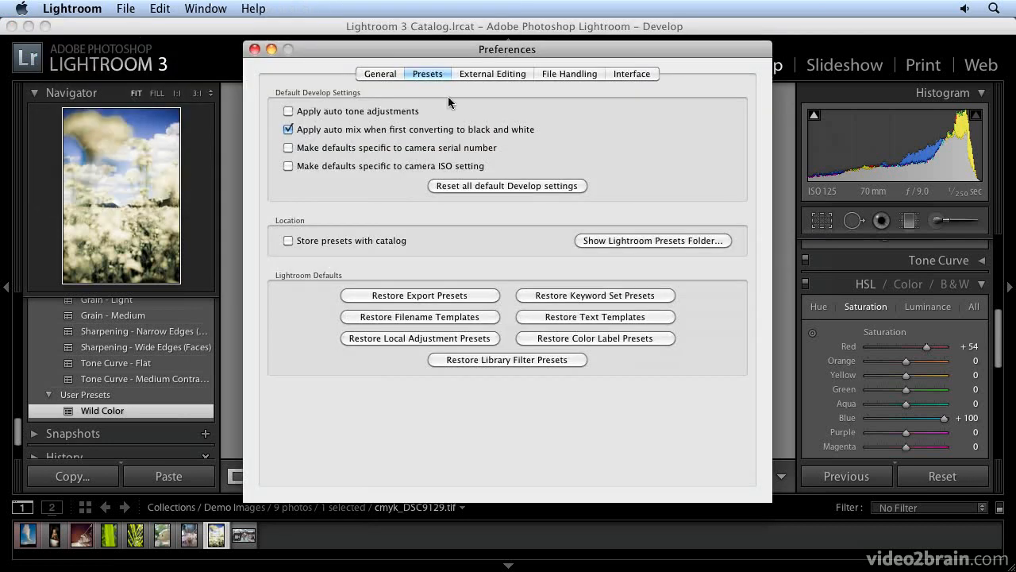
{"action": "left_click", "coordinate": [639, 243]}
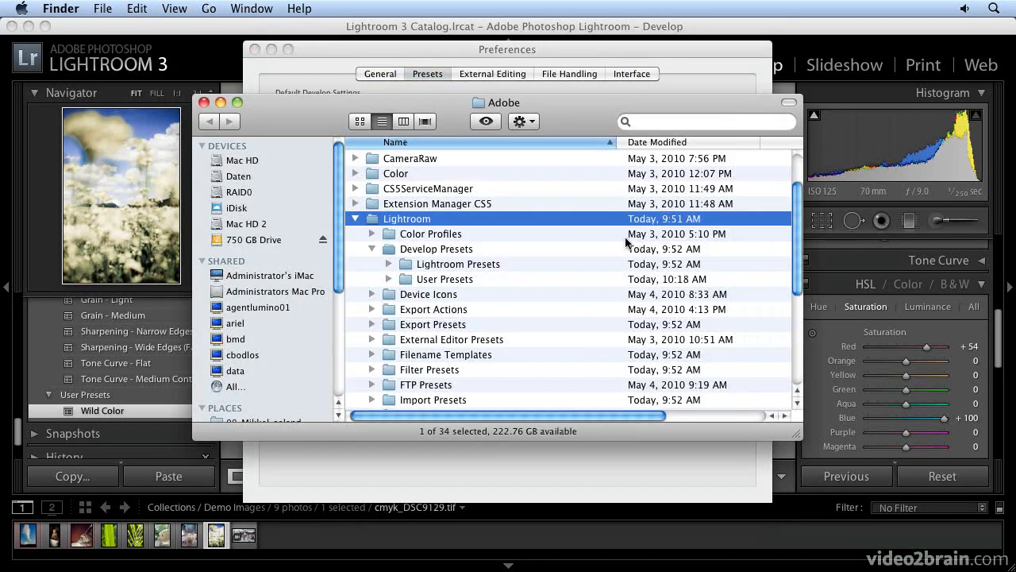
{"action": "left_click", "coordinate": [355, 220]}
{"action": "left_click", "coordinate": [356, 277]}
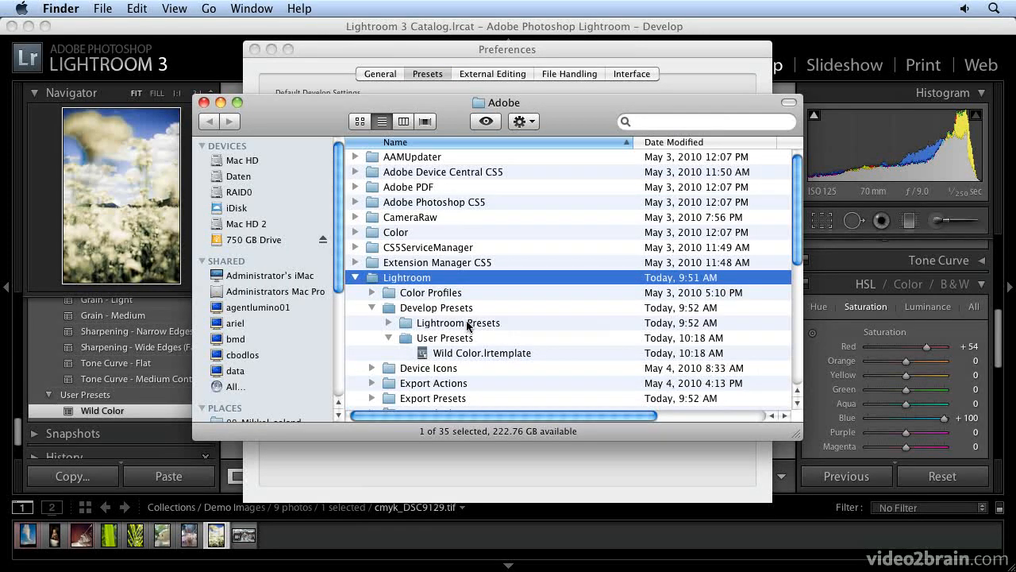
{"action": "left_click", "coordinate": [204, 103]}
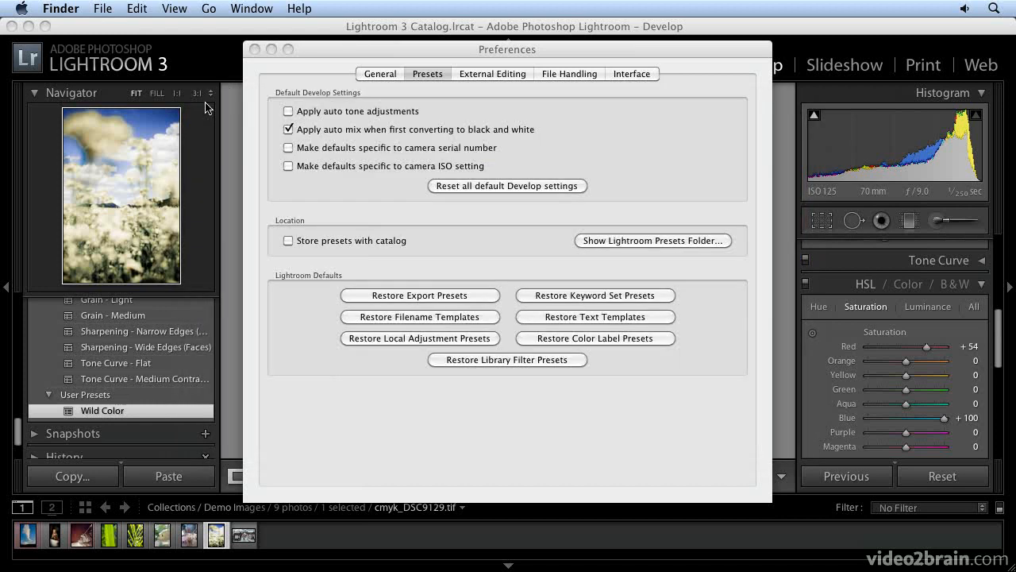
{"action": "left_click", "coordinate": [255, 49]}
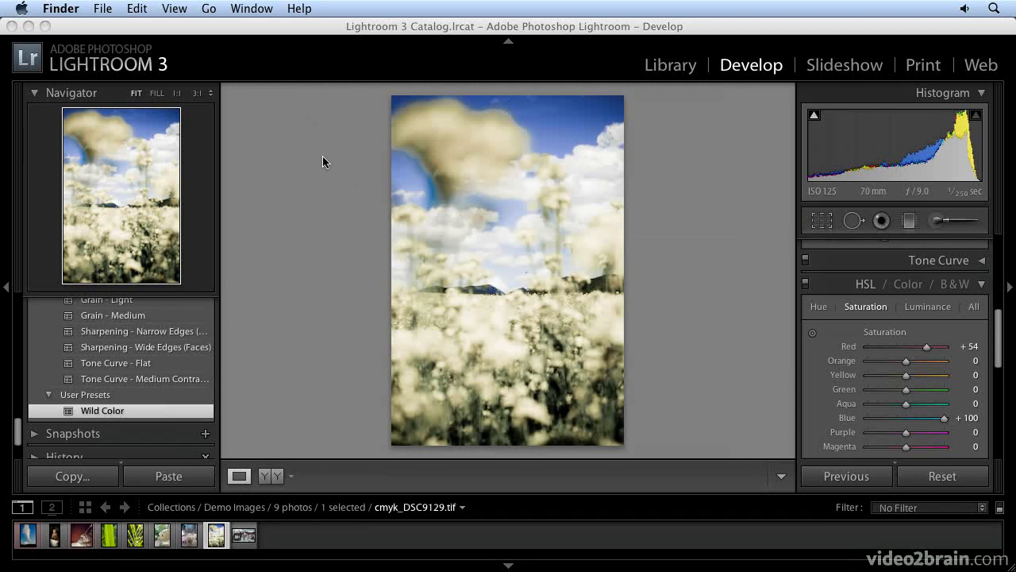
- Switch to Safari, browse the downloadable Lightroom Develop Presets on the Adobe Exchange page down to its end, and close the browser window
{"action": "key", "text": "super+Tab"}
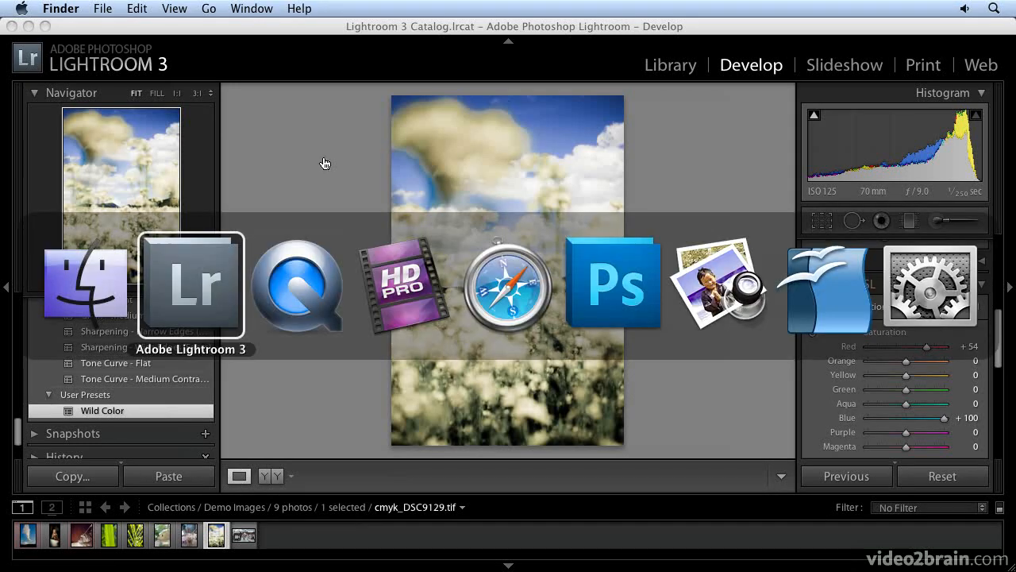
{"action": "key", "text": "super+Tab"}
{"action": "key", "text": "super+Tab"}
{"action": "key", "text": "super+Tab"}
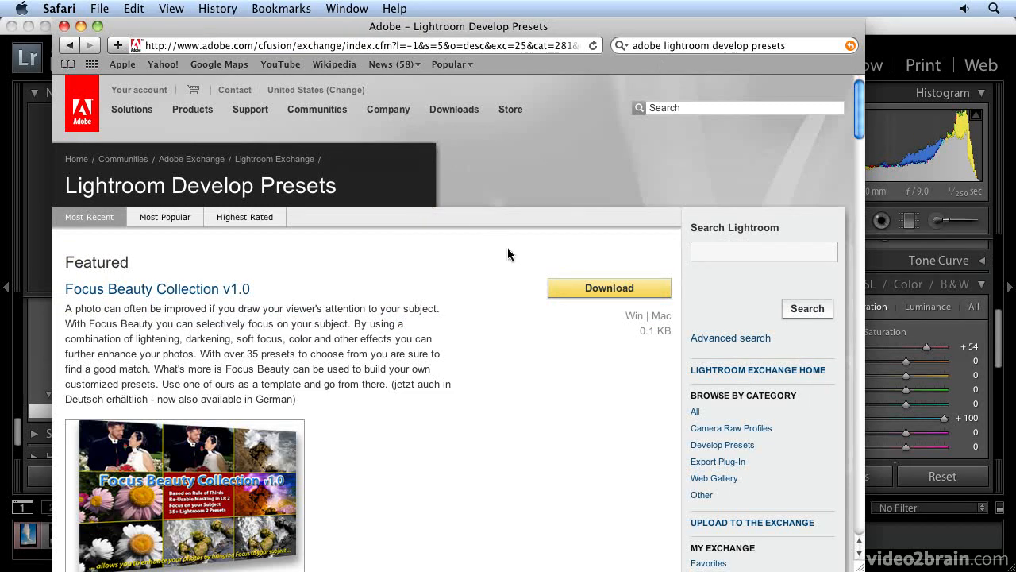
{"action": "scroll", "coordinate": [466, 313], "scroll_direction": "down", "scroll_amount": 3}
{"action": "scroll", "coordinate": [466, 310], "scroll_direction": "up", "scroll_amount": 3}
{"action": "scroll", "coordinate": [466, 317], "scroll_direction": "down", "scroll_amount": 8}
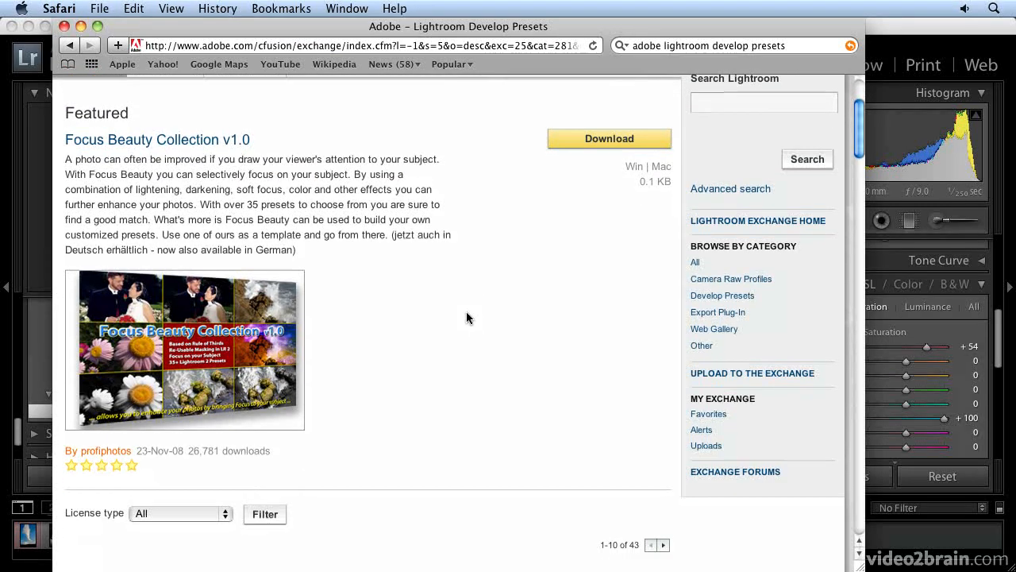
{"action": "scroll", "coordinate": [466, 317], "scroll_direction": "down", "scroll_amount": 12}
{"action": "scroll", "coordinate": [466, 318], "scroll_direction": "up", "scroll_amount": 4}
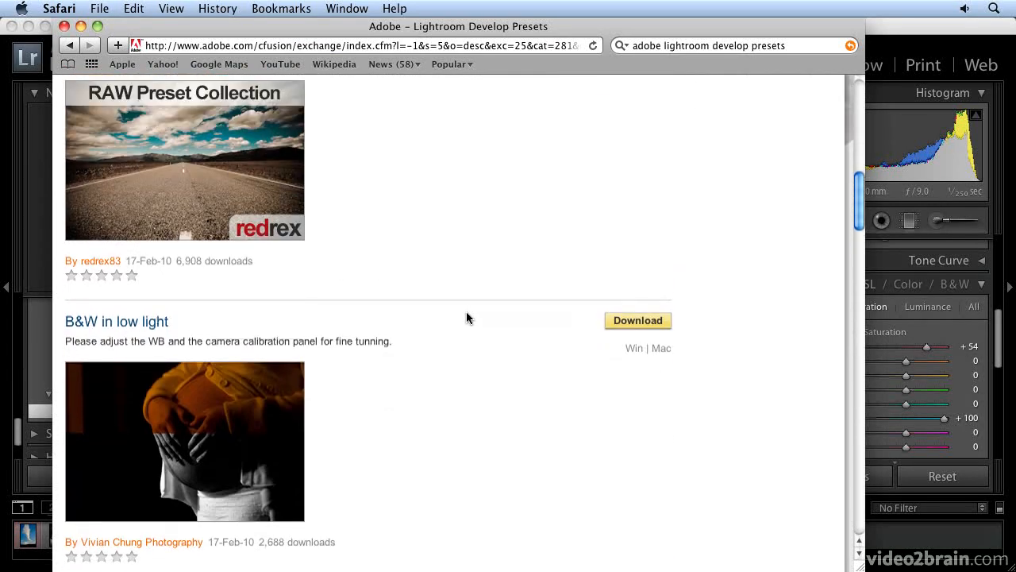
{"action": "scroll", "coordinate": [466, 318], "scroll_direction": "down", "scroll_amount": 6}
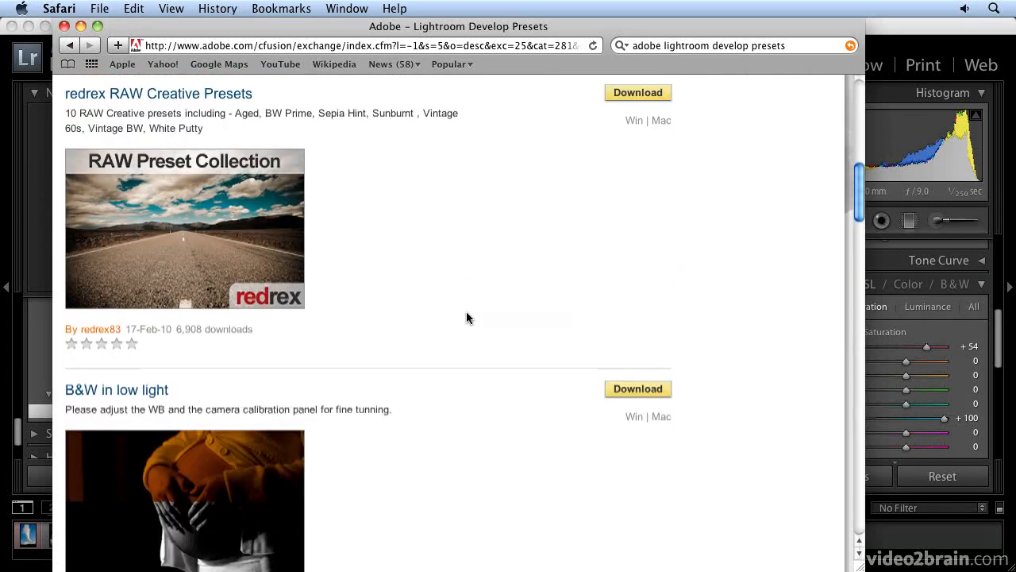
{"action": "scroll", "coordinate": [466, 318], "scroll_direction": "down", "scroll_amount": 13}
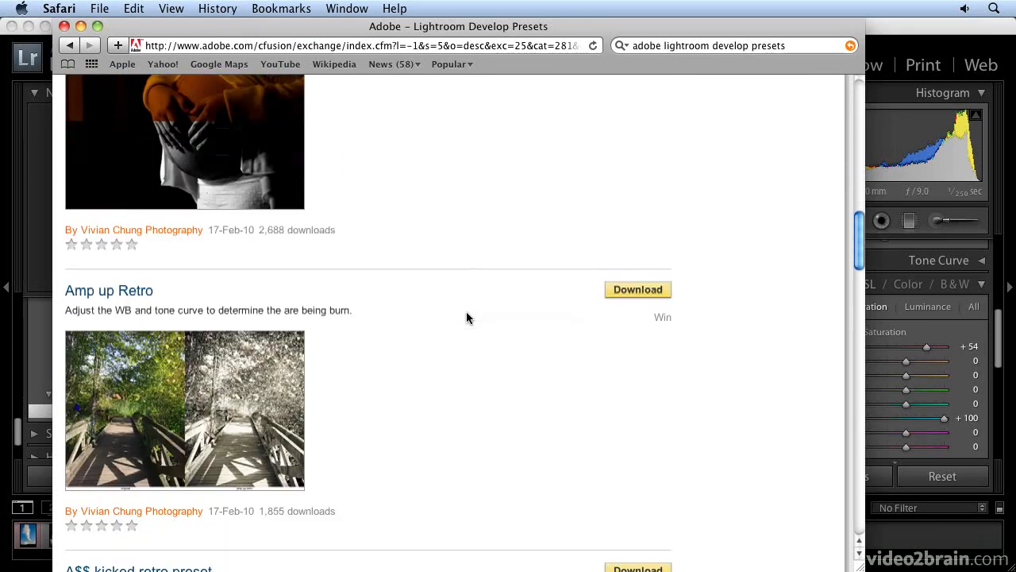
{"action": "scroll", "coordinate": [466, 318], "scroll_direction": "down", "scroll_amount": 12}
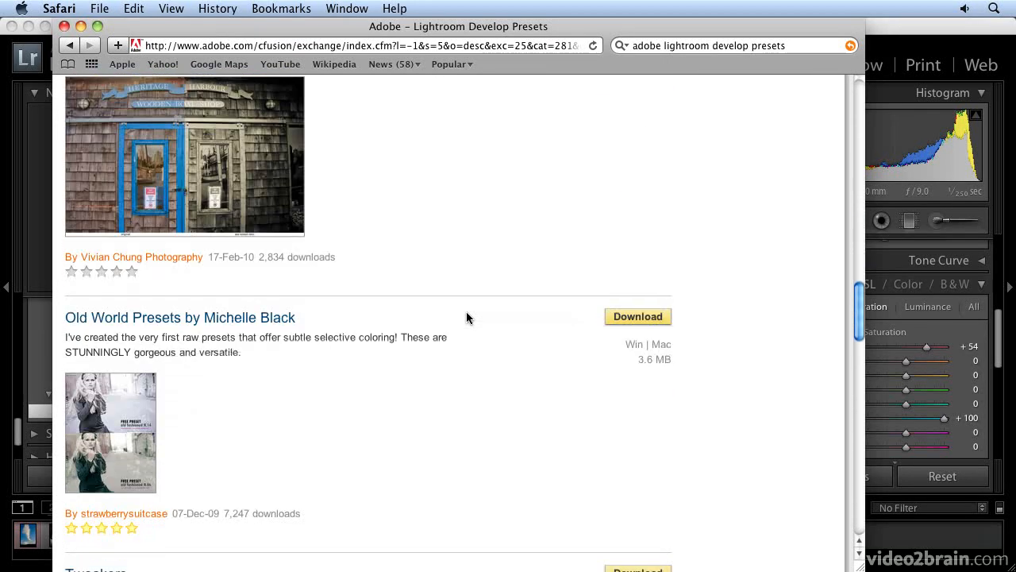
{"action": "scroll", "coordinate": [466, 318], "scroll_direction": "down", "scroll_amount": 1}
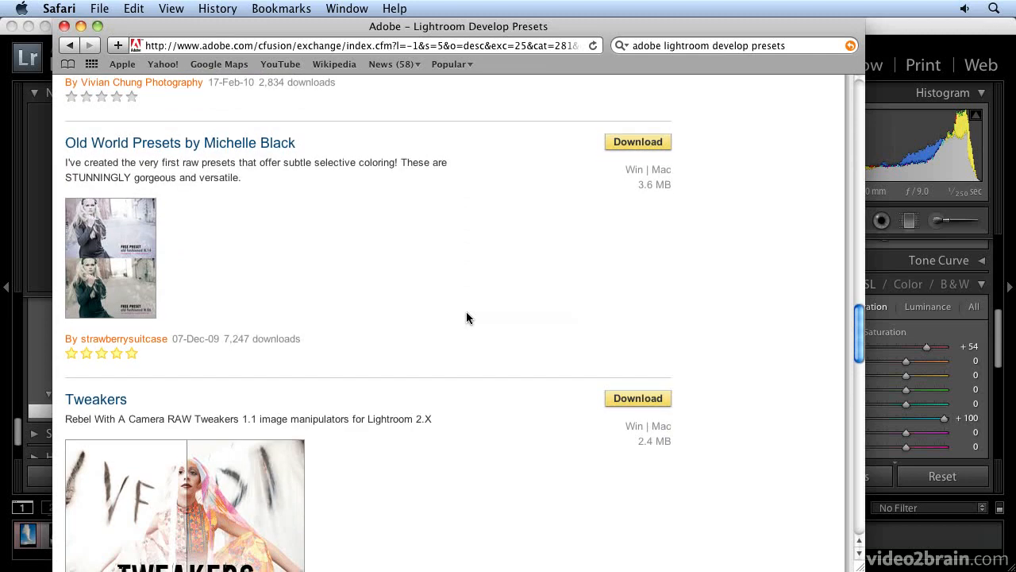
{"action": "scroll", "coordinate": [466, 318], "scroll_direction": "down", "scroll_amount": 16}
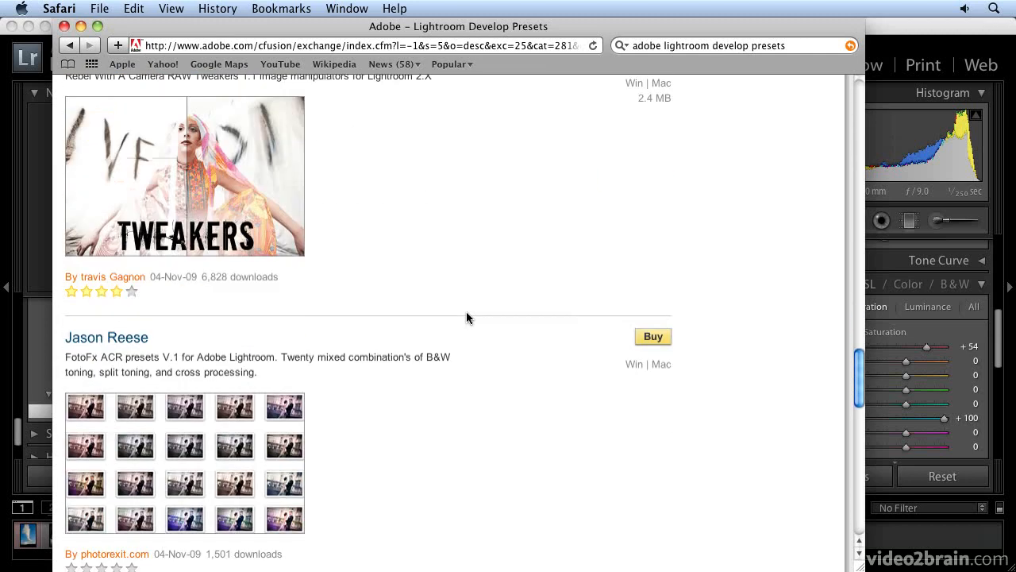
{"action": "scroll", "coordinate": [466, 318], "scroll_direction": "down", "scroll_amount": 15}
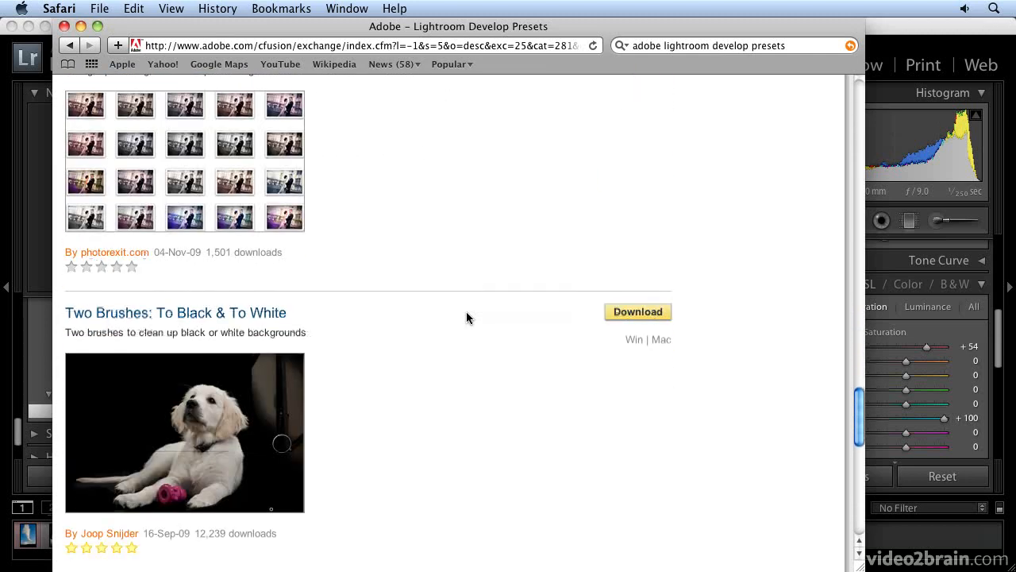
{"action": "scroll", "coordinate": [466, 317], "scroll_direction": "down", "scroll_amount": 3}
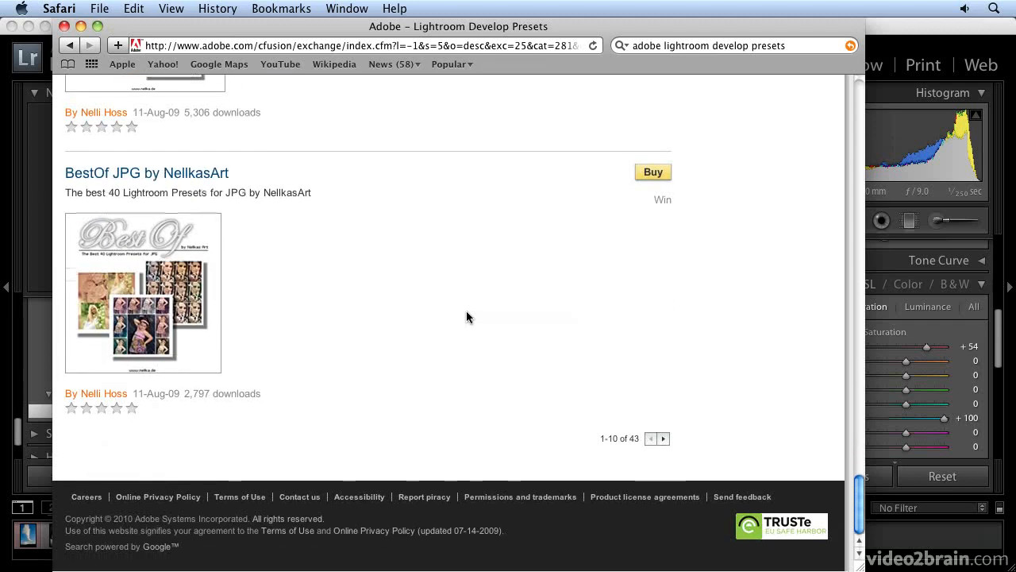
{"action": "left_click", "coordinate": [64, 26]}
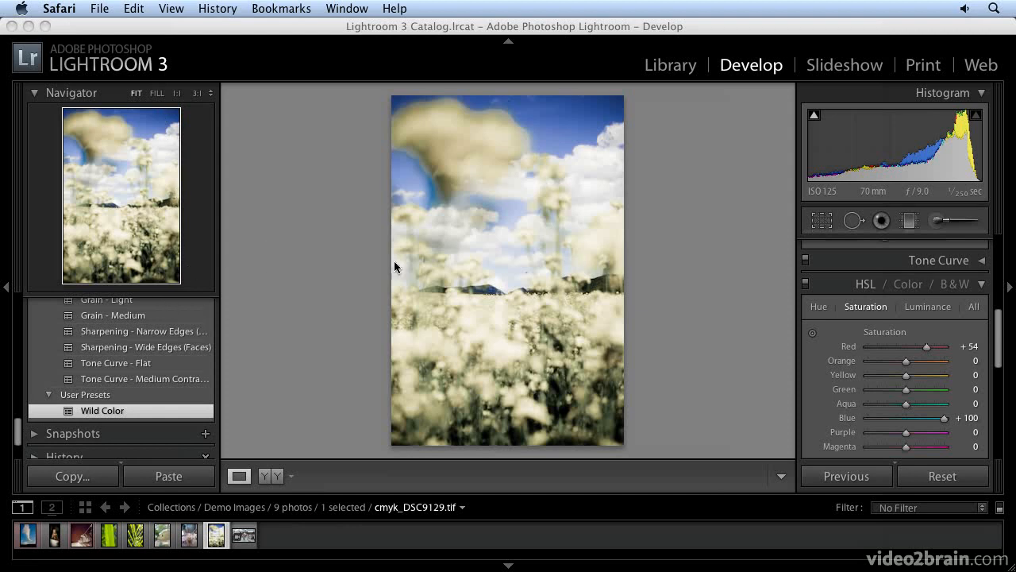
- Switch to the Library module and choose Wild Color from the Quick Develop saved presets for the current photo
{"action": "left_click", "coordinate": [671, 65]}
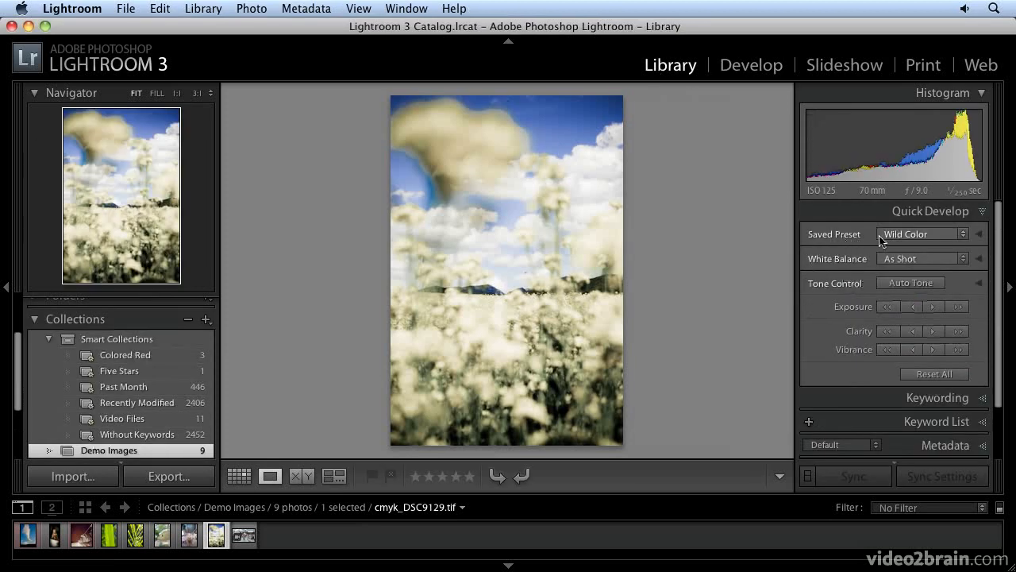
{"action": "left_click", "coordinate": [938, 235]}
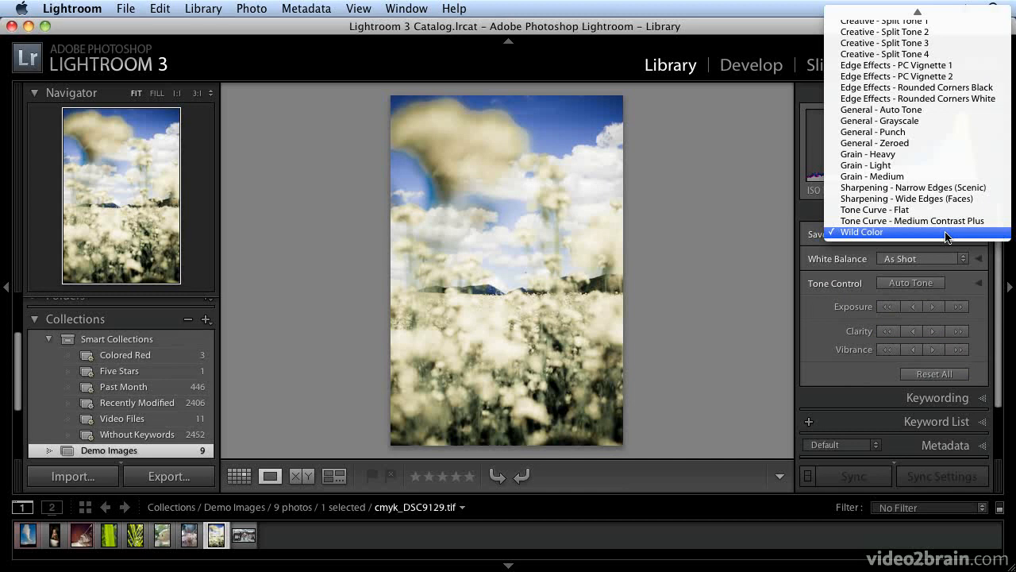
{"action": "left_click", "coordinate": [873, 233]}
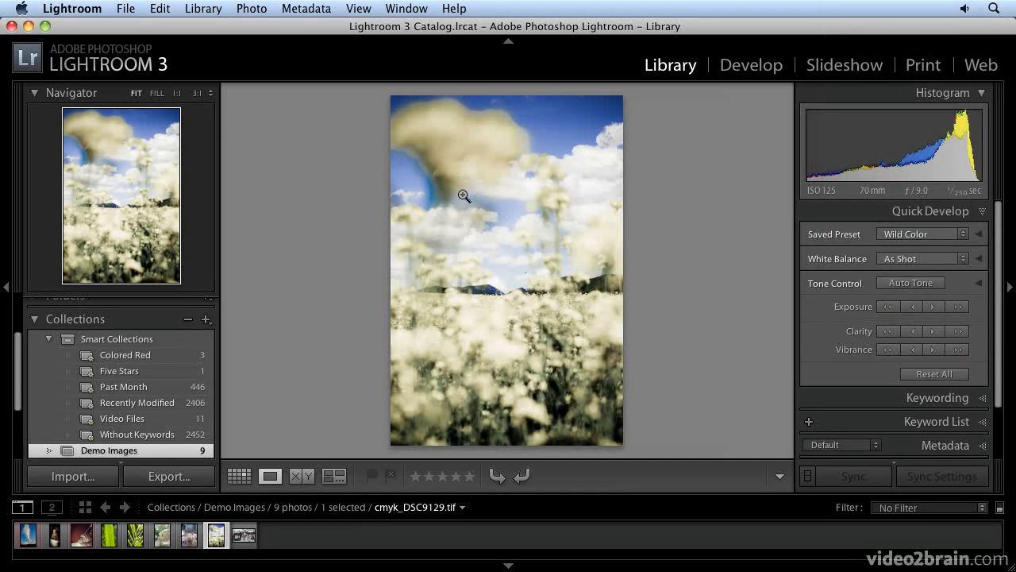
- Examine the presets offered under the photo's Develop Settings in the Library without applying any of them
{"action": "right_click", "coordinate": [510, 227]}
{"action": "mouse_move", "coordinate": [608, 426]}
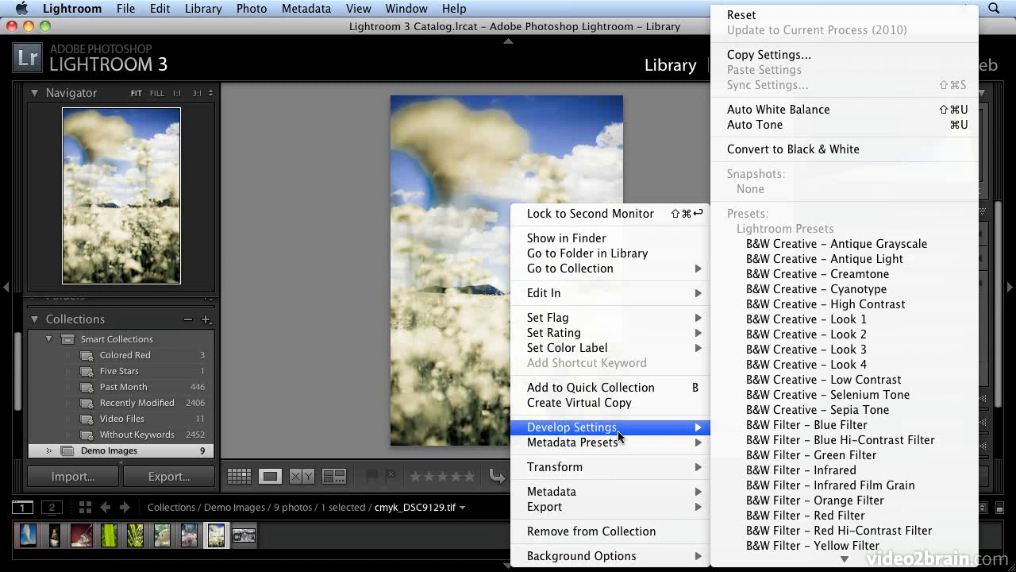
{"action": "mouse_move", "coordinate": [846, 562]}
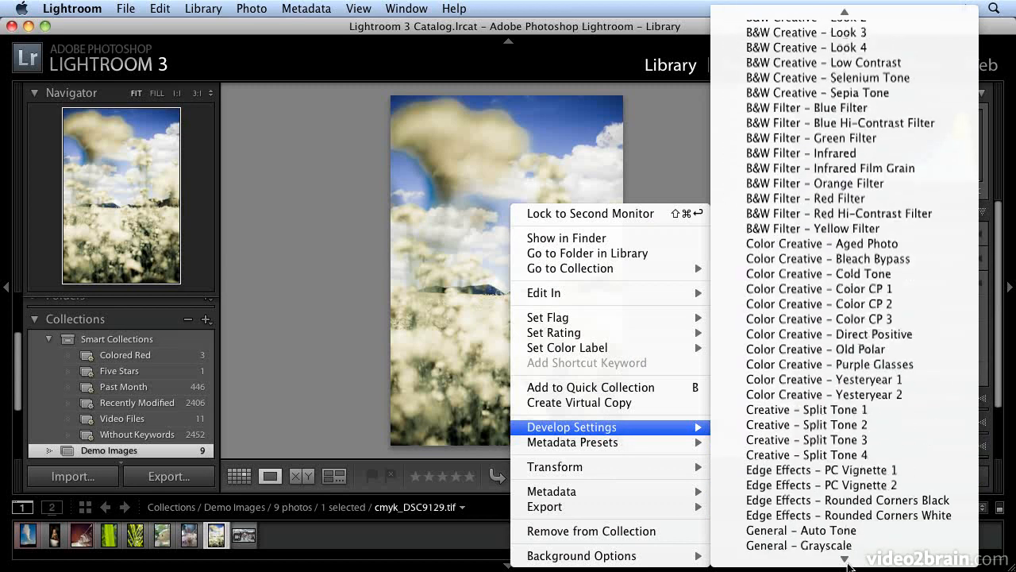
{"action": "left_click", "coordinate": [373, 140]}
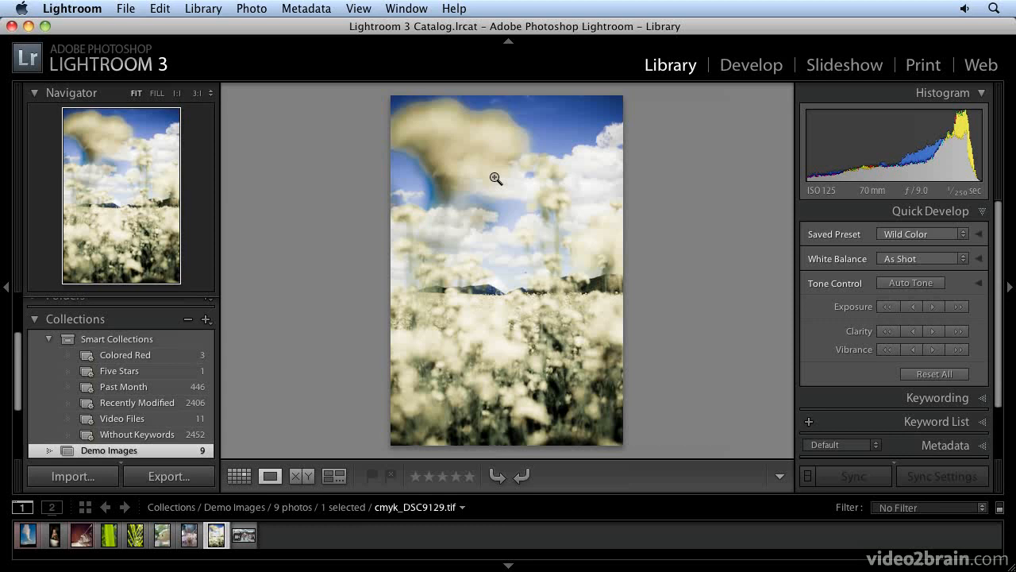
- Return to the Develop module and browse the Lightroom presets from the user presets up to B&W Creative, previewing them in the Navigator
{"action": "left_click", "coordinate": [752, 67]}
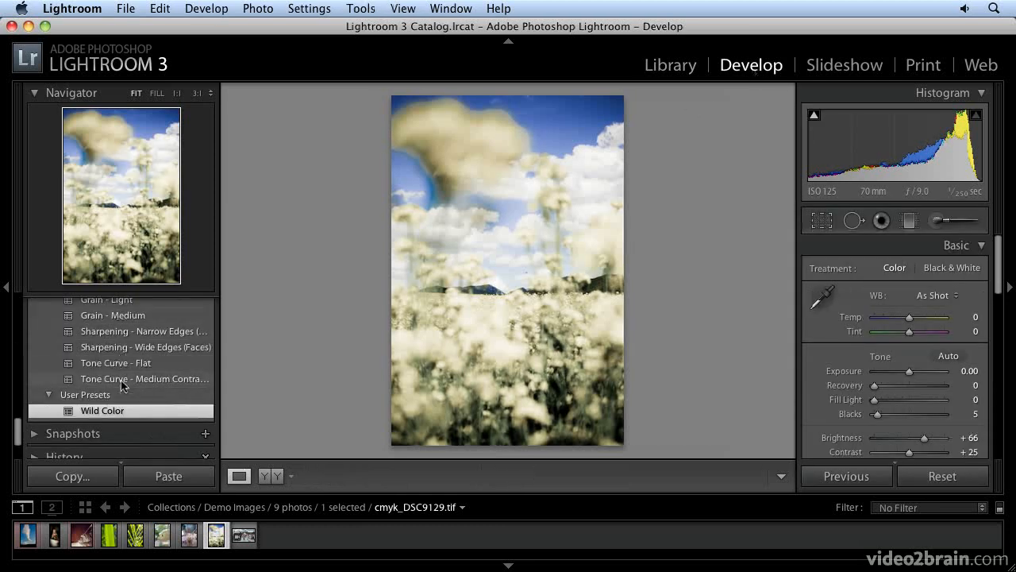
{"action": "scroll", "coordinate": [121, 388], "scroll_direction": "up", "scroll_amount": 3}
{"action": "scroll", "coordinate": [117, 373], "scroll_direction": "up", "scroll_amount": 3}
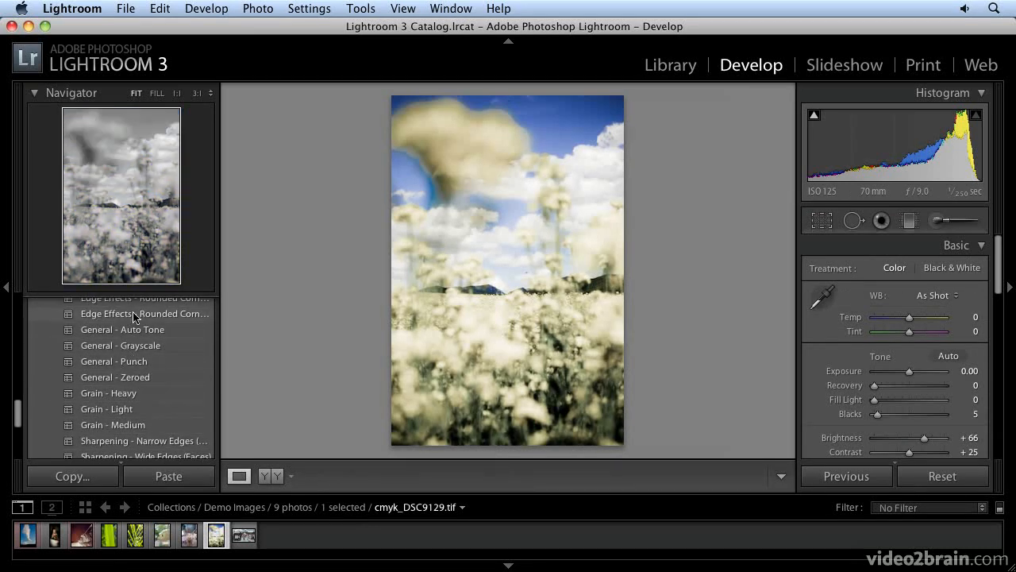
{"action": "scroll", "coordinate": [130, 349], "scroll_direction": "up", "scroll_amount": 1}
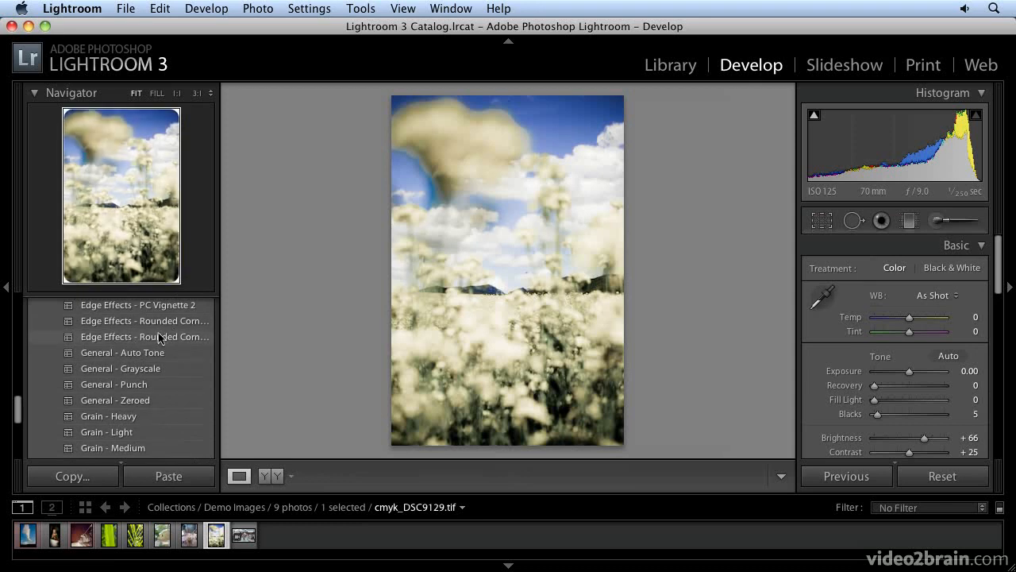
{"action": "scroll", "coordinate": [158, 337], "scroll_direction": "up", "scroll_amount": 4}
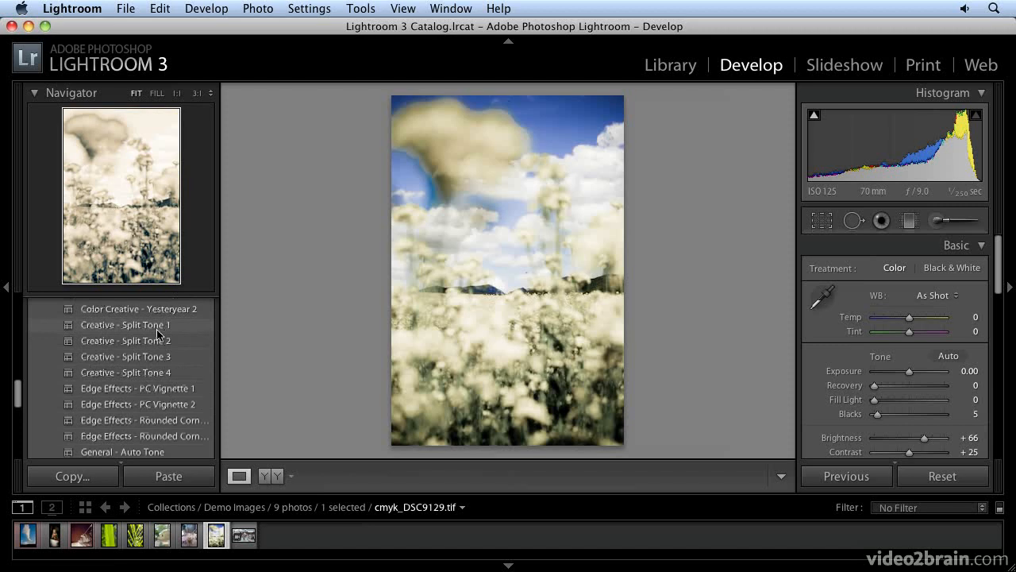
{"action": "scroll", "coordinate": [157, 337], "scroll_direction": "up", "scroll_amount": 3}
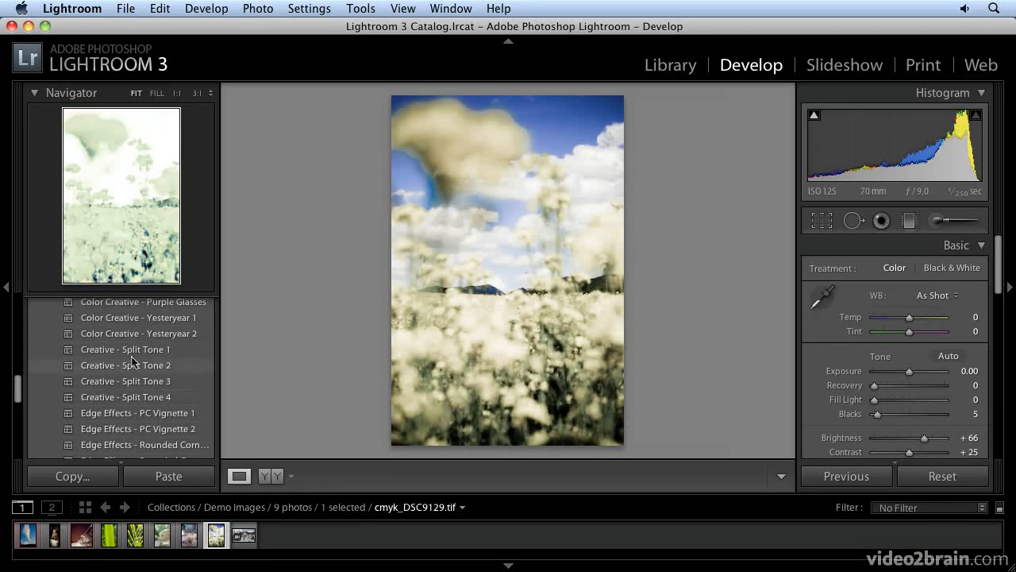
{"action": "scroll", "coordinate": [134, 362], "scroll_direction": "up", "scroll_amount": 10}
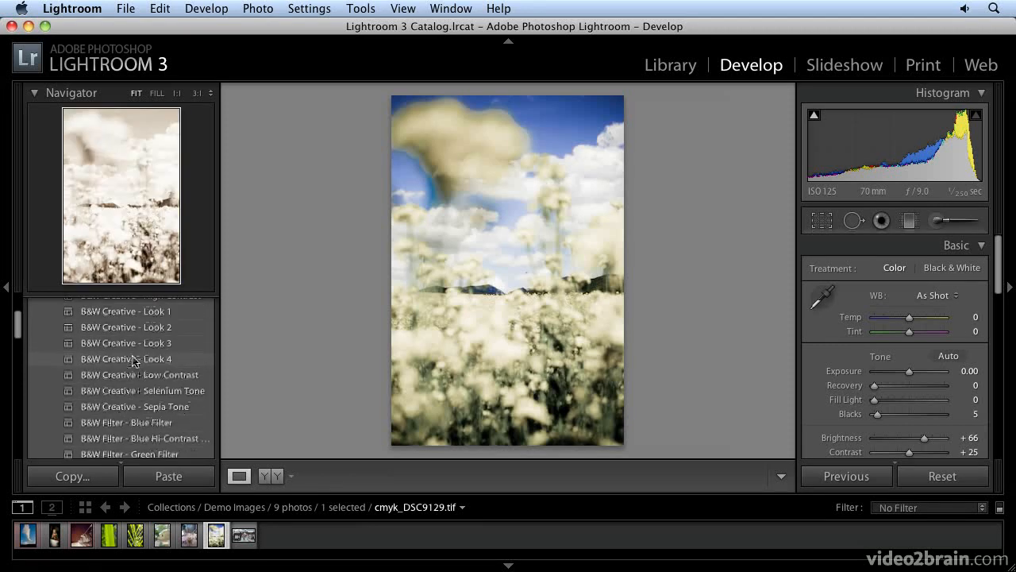